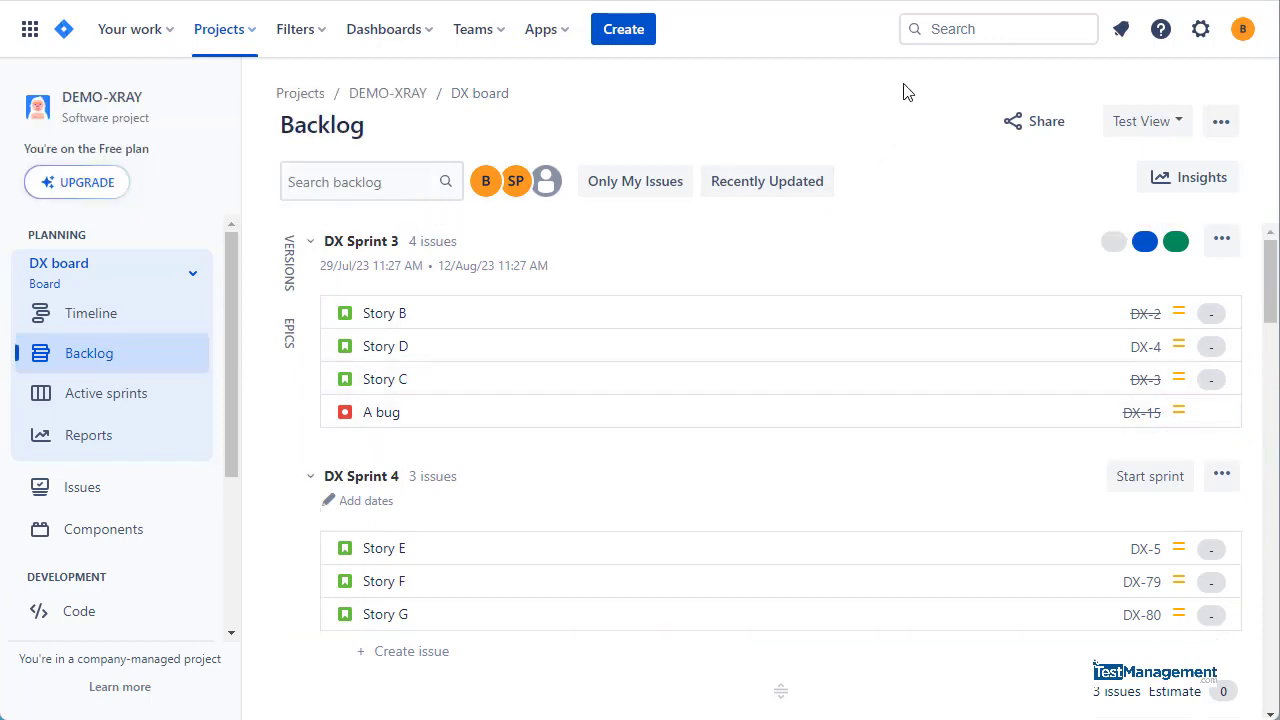
- Query the project's issues with the JQL project = "DX" and sprint = "DX Sprint 2"
left_click(100, 487)
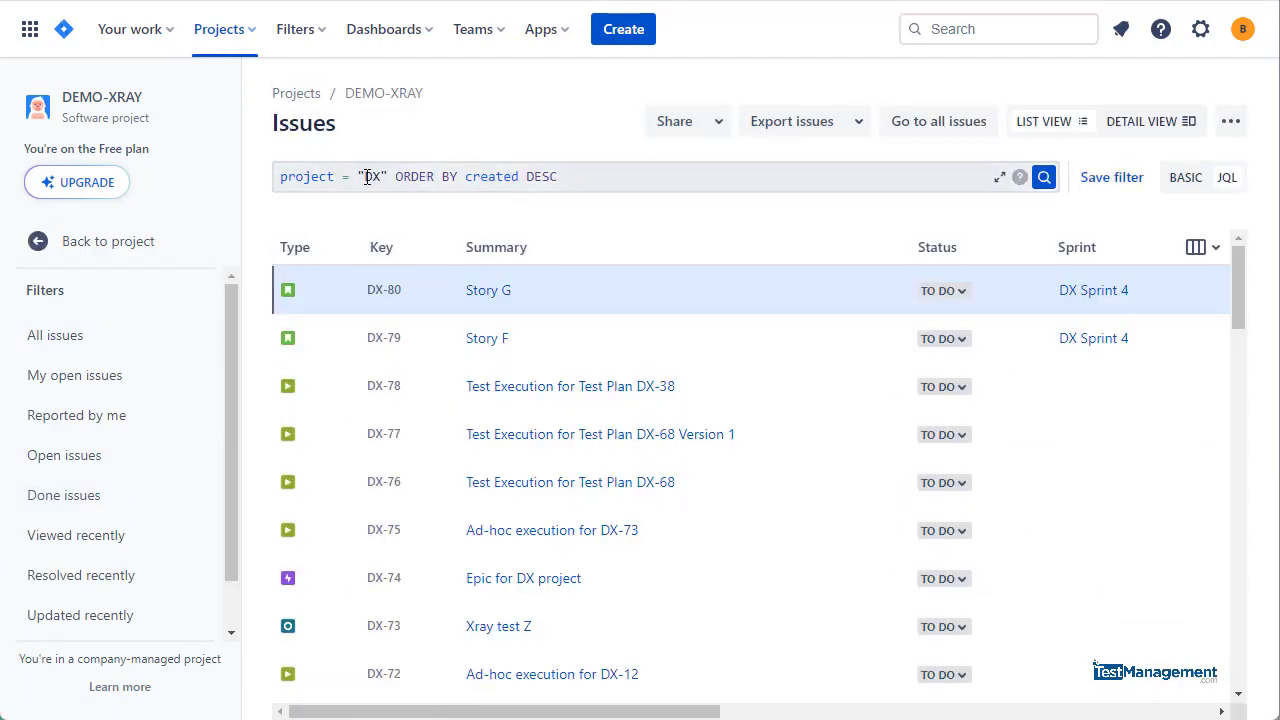
left_click_drag(394, 176, 762, 174)
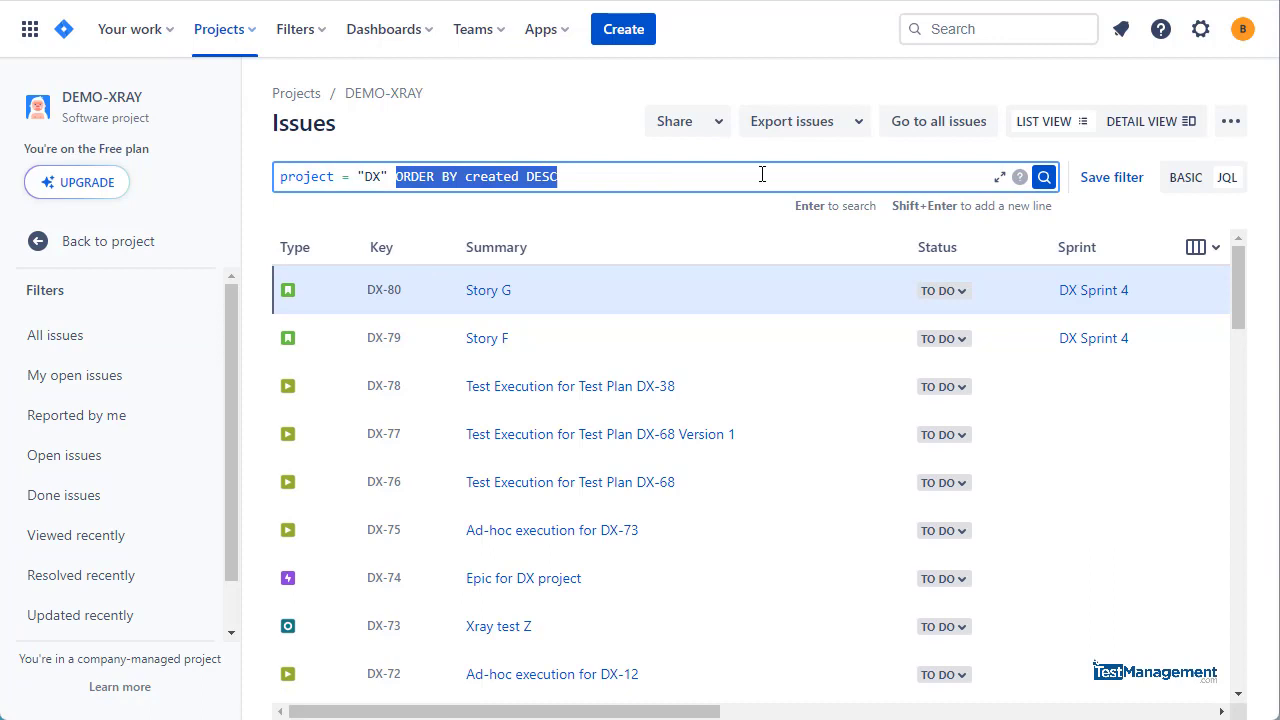
type("and sp")
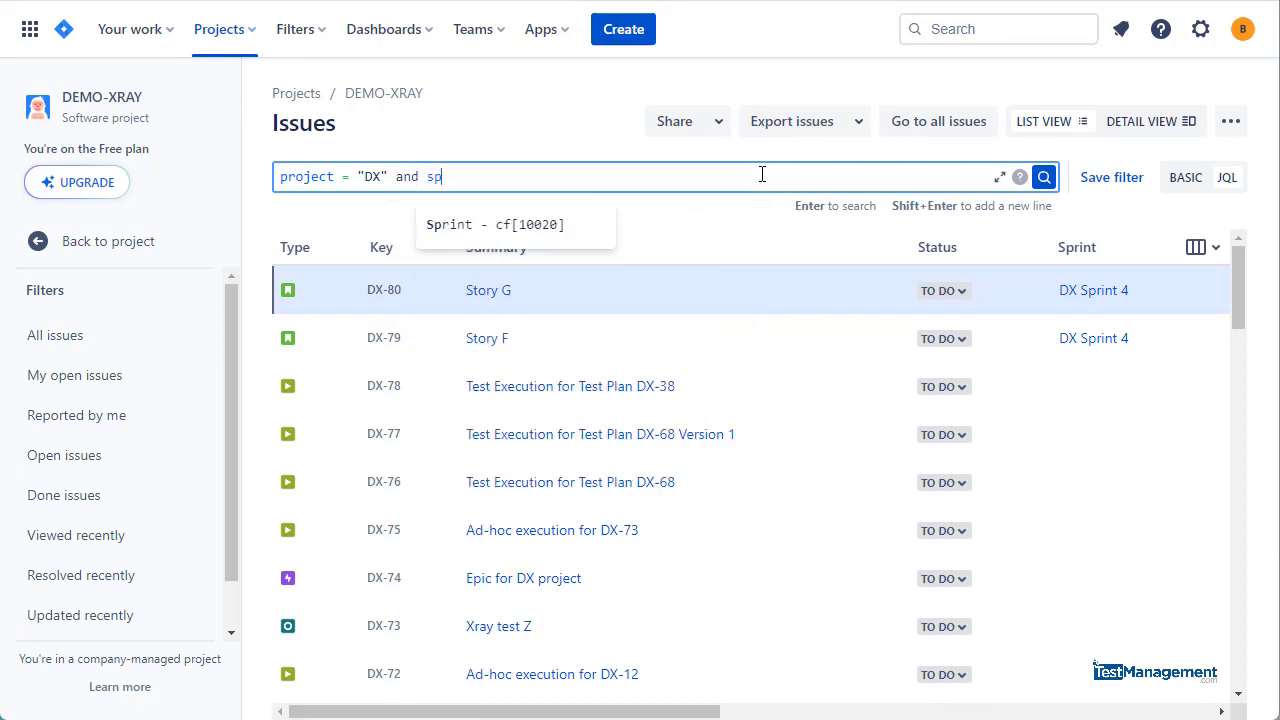
type("rint ")
type("= \"DX")
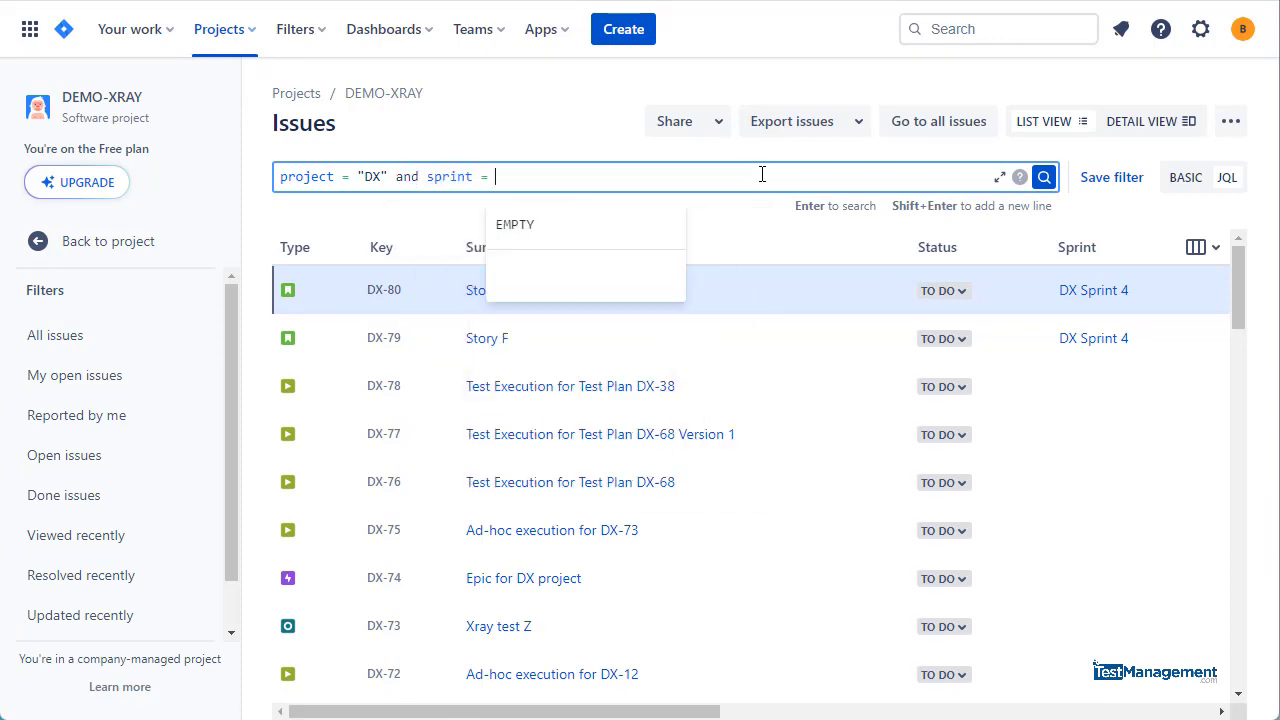
type(" Sprint ")
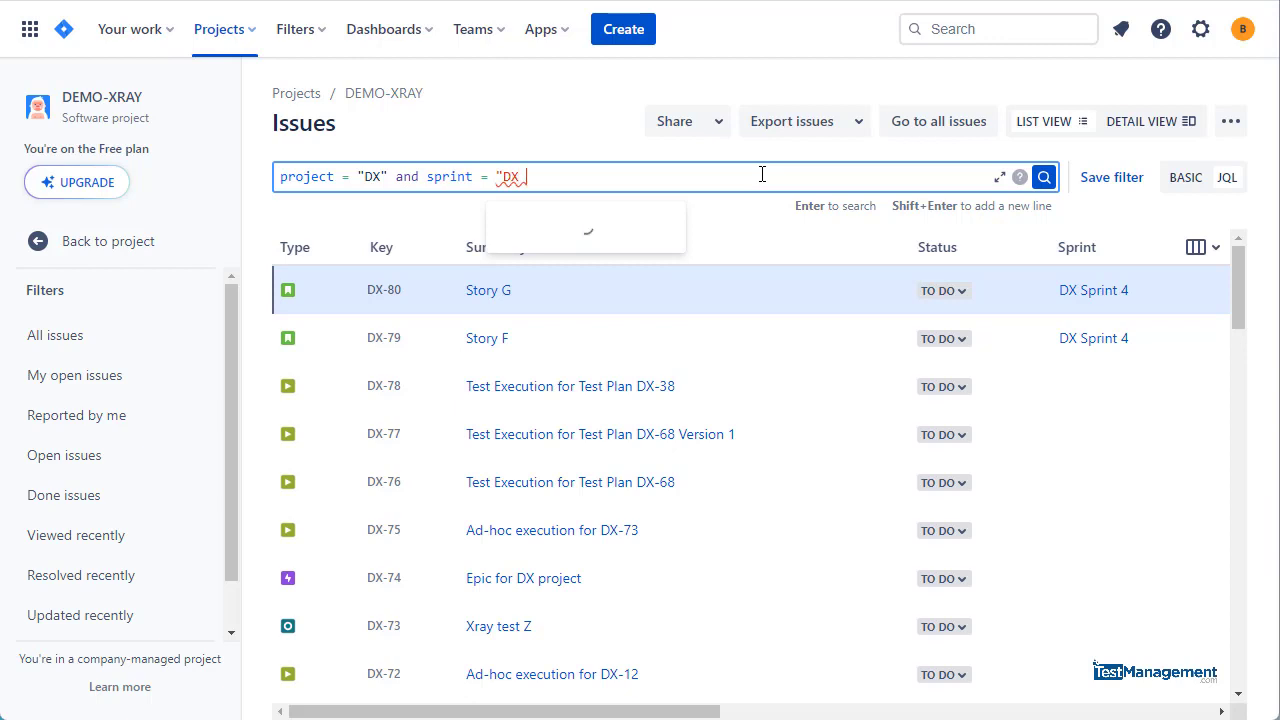
type("2\"")
key("Return")
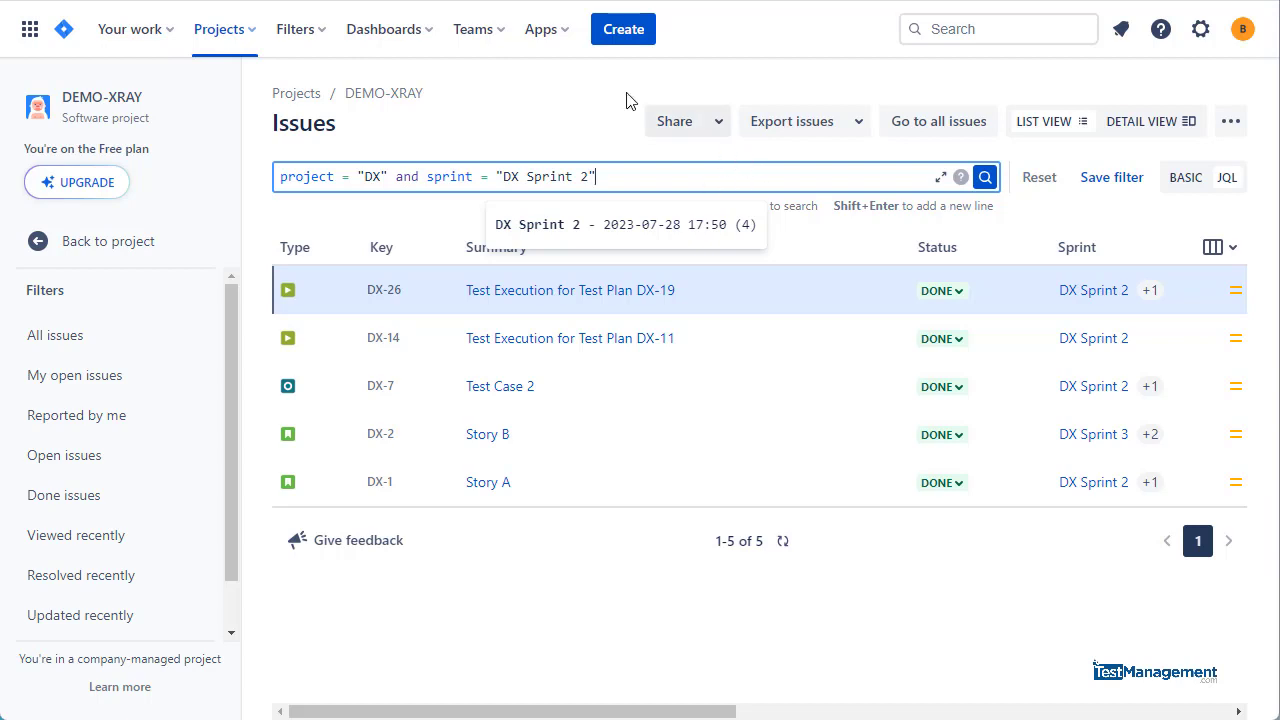
- Replace the sprint condition with sprint in openSprints() and run the query for project DX
left_click(429, 177)
left_click_drag(429, 177, 686, 177)
type("sp")
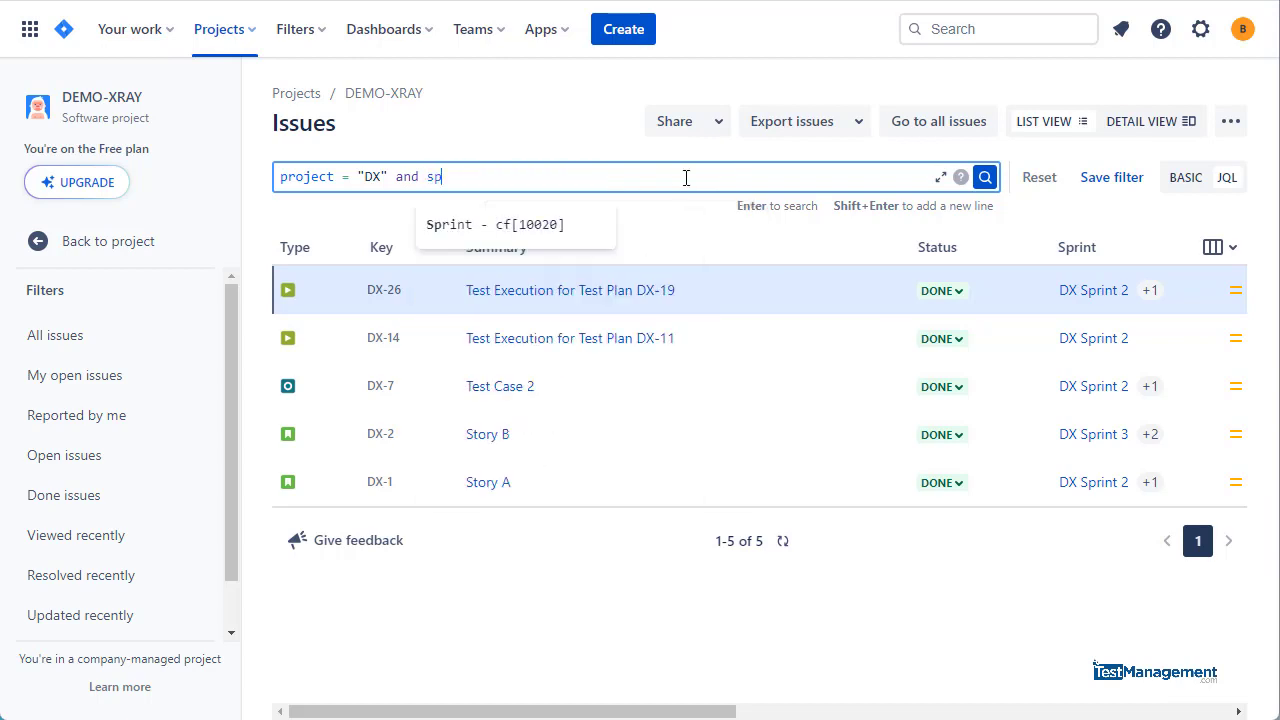
type("rint in open")
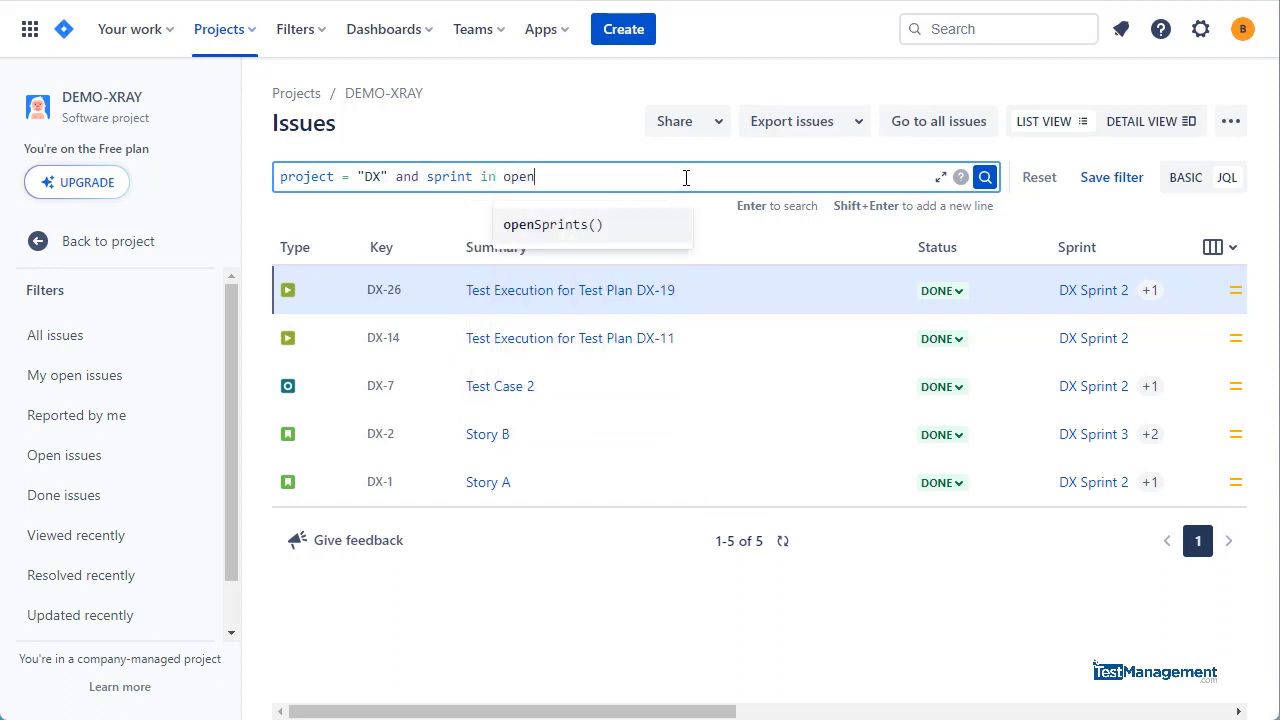
key("Return")
key("Return")
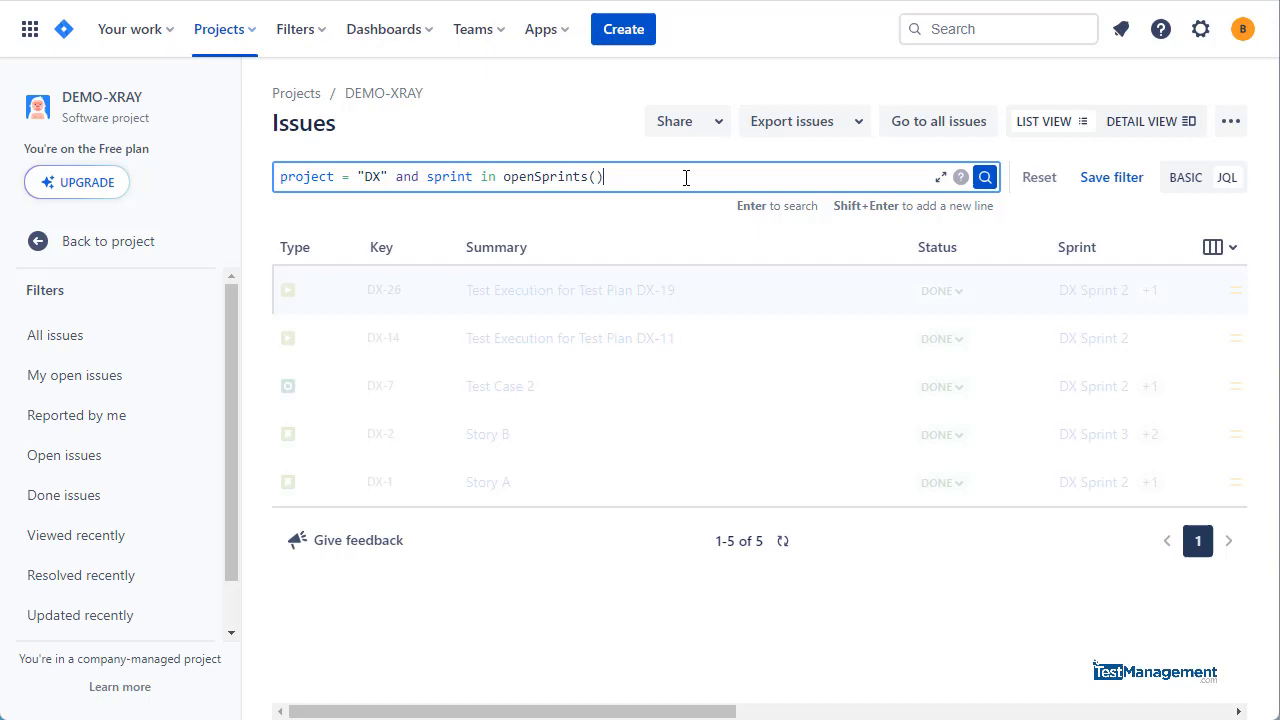
- Remove the project condition from the JQL query and add DX as the openSprints argument
left_click_drag(684, 180, 255, 180)
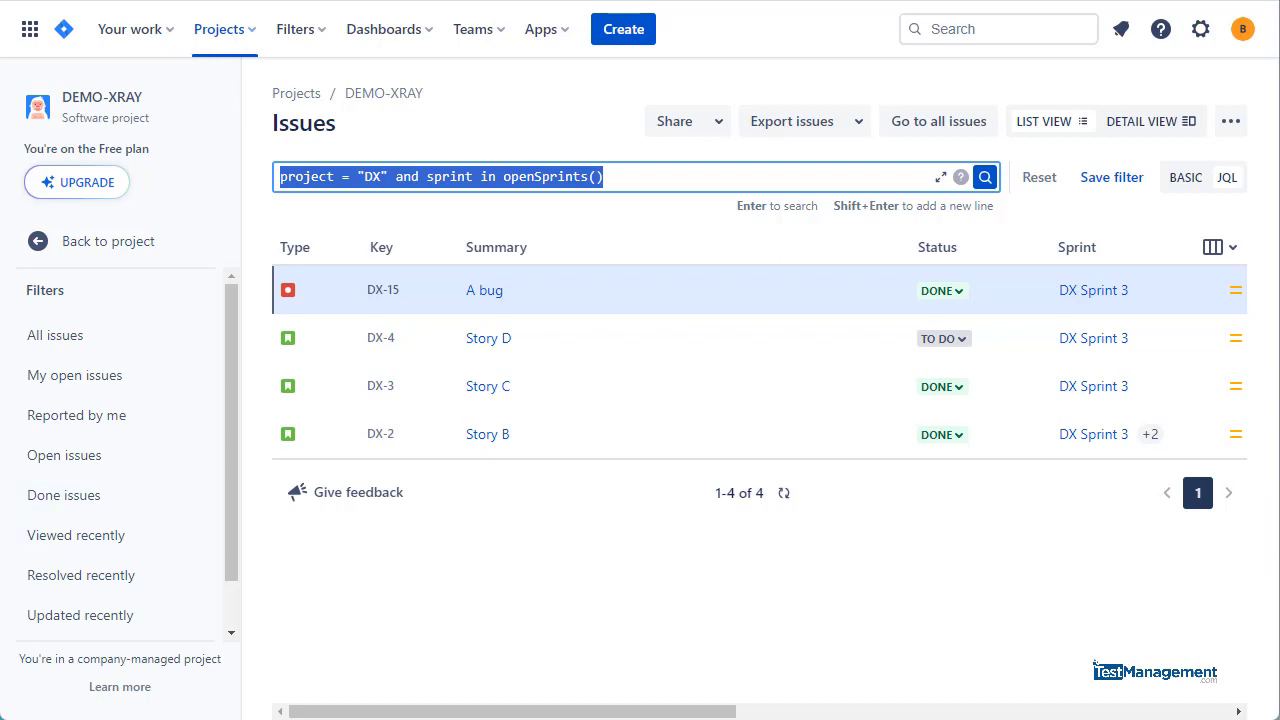
left_click(428, 176)
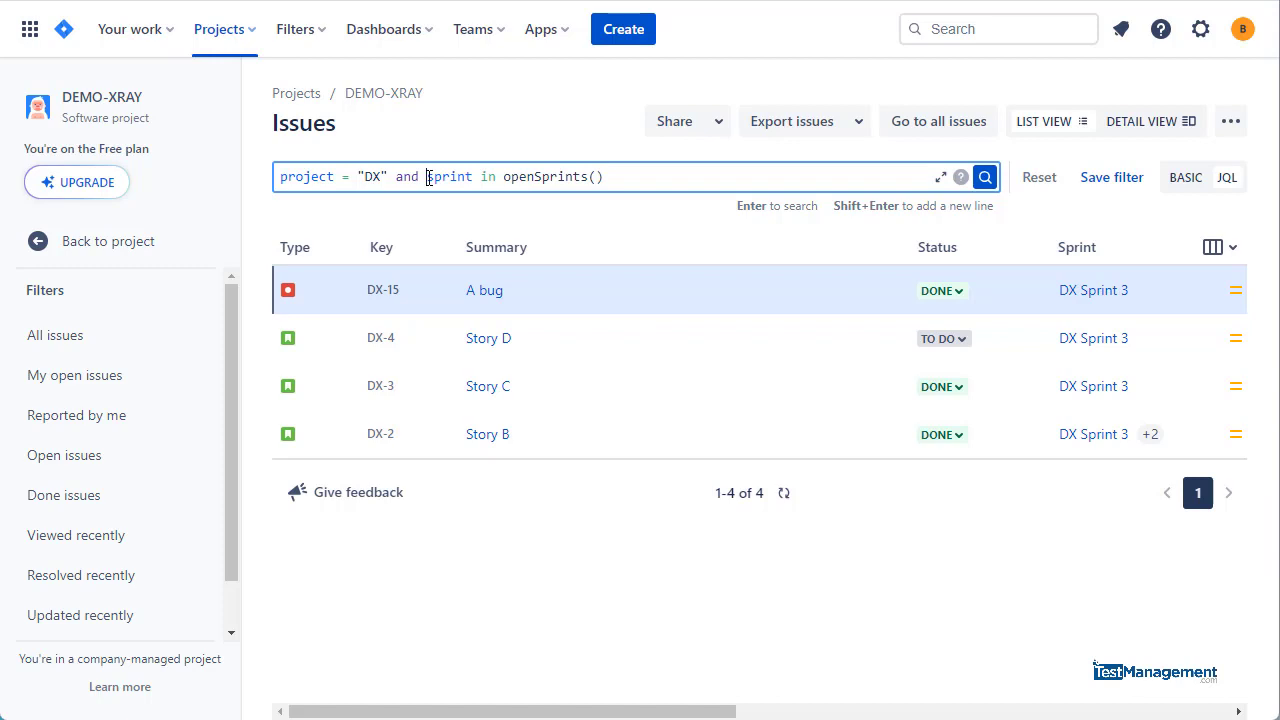
left_click_drag(428, 176, 251, 176)
key("BackSpace")
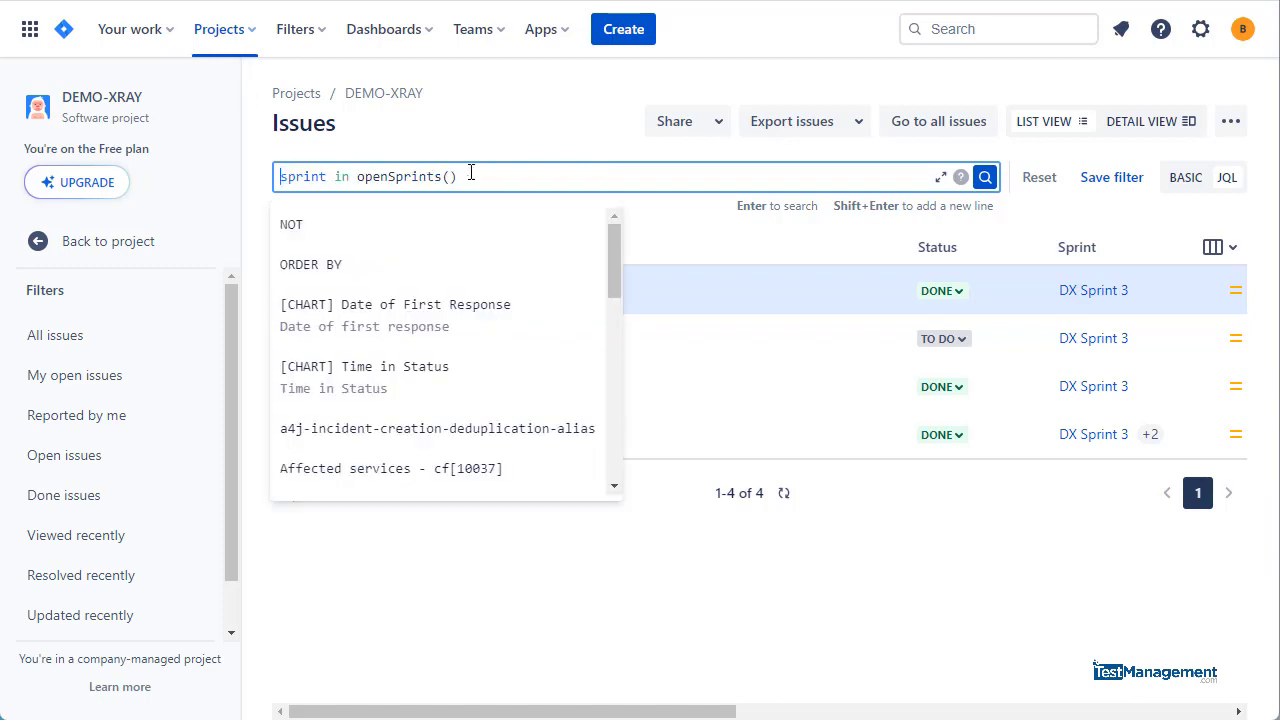
key("Right")
key("Right")
key("Right")
key("Right")
key("Right")
key("Right")
key("Right")
key("Right")
key("Right")
key("Right")
key("Right")
key("Right")
key("Right")
key("Right")
key("Right")
key("Right")
key("Right")
key("Right")
key("Right")
key("Right")
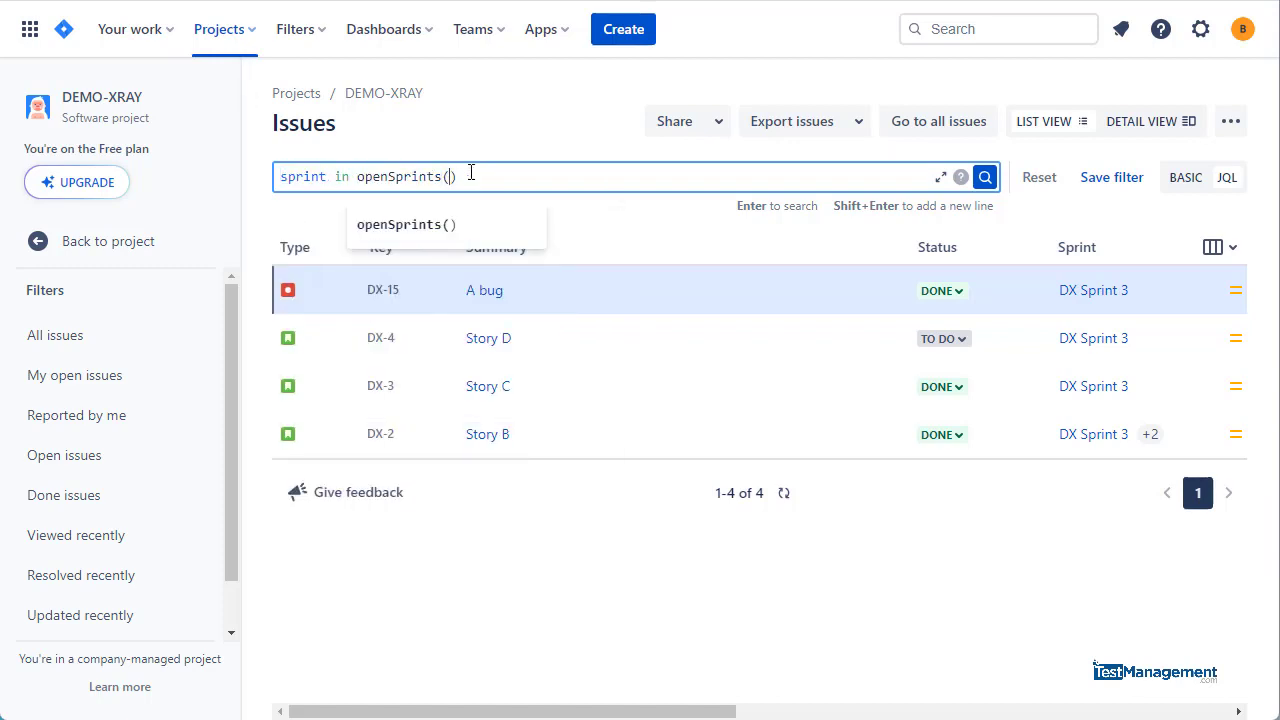
type("DX")
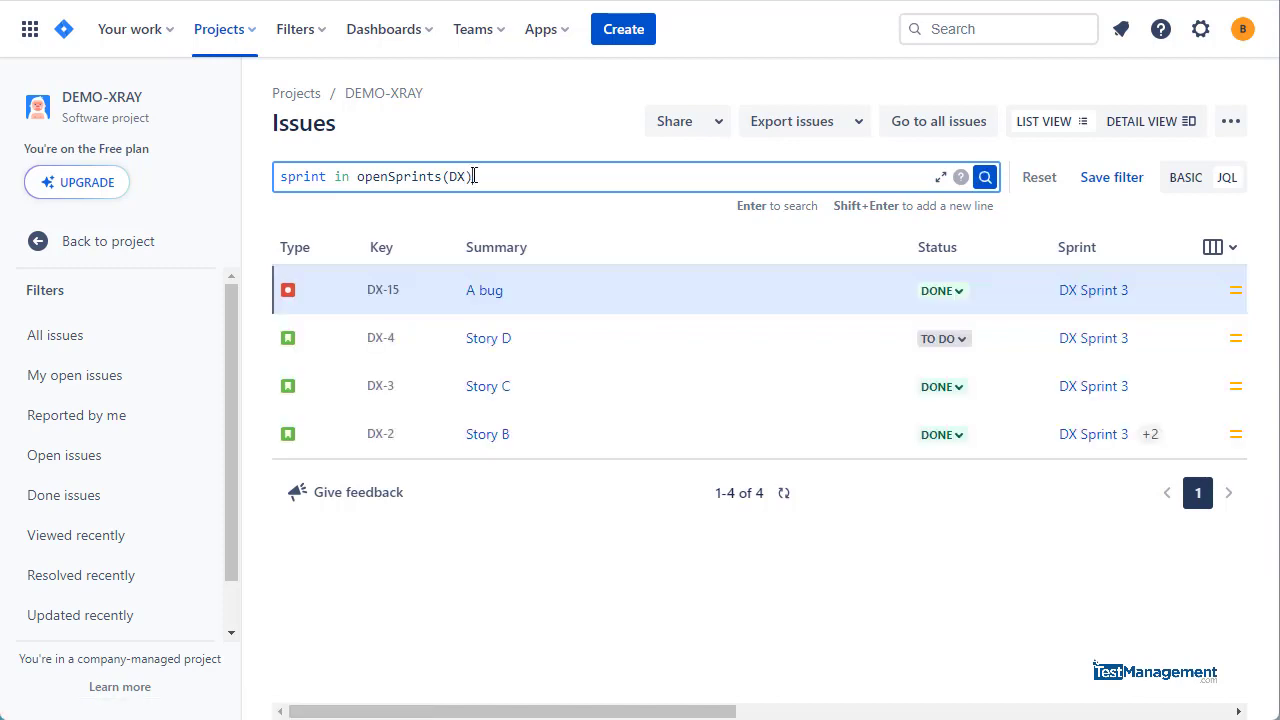
- Add DX2 as a second project and run the query sprint in openSprints(DX, DX2)
double_click(456, 176)
double_click(394, 177)
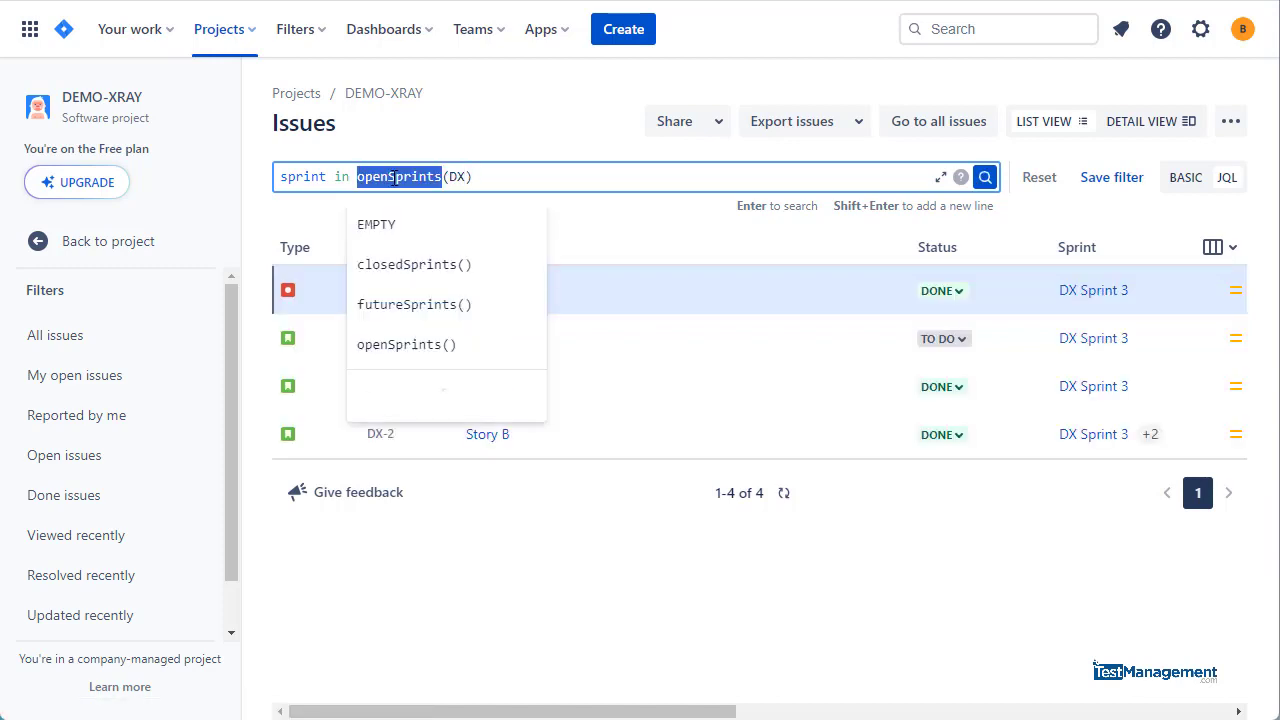
left_click(468, 179)
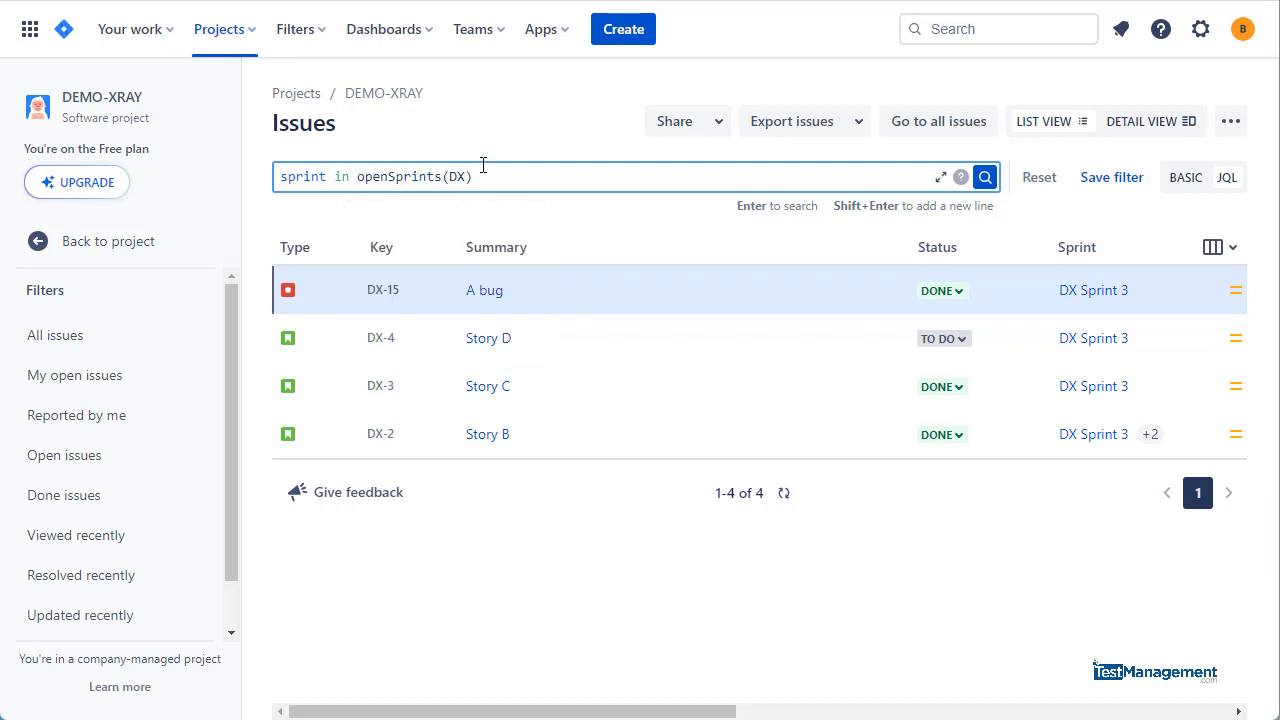
key("BackSpace")
type(", DX")
type("2")
key("Return")
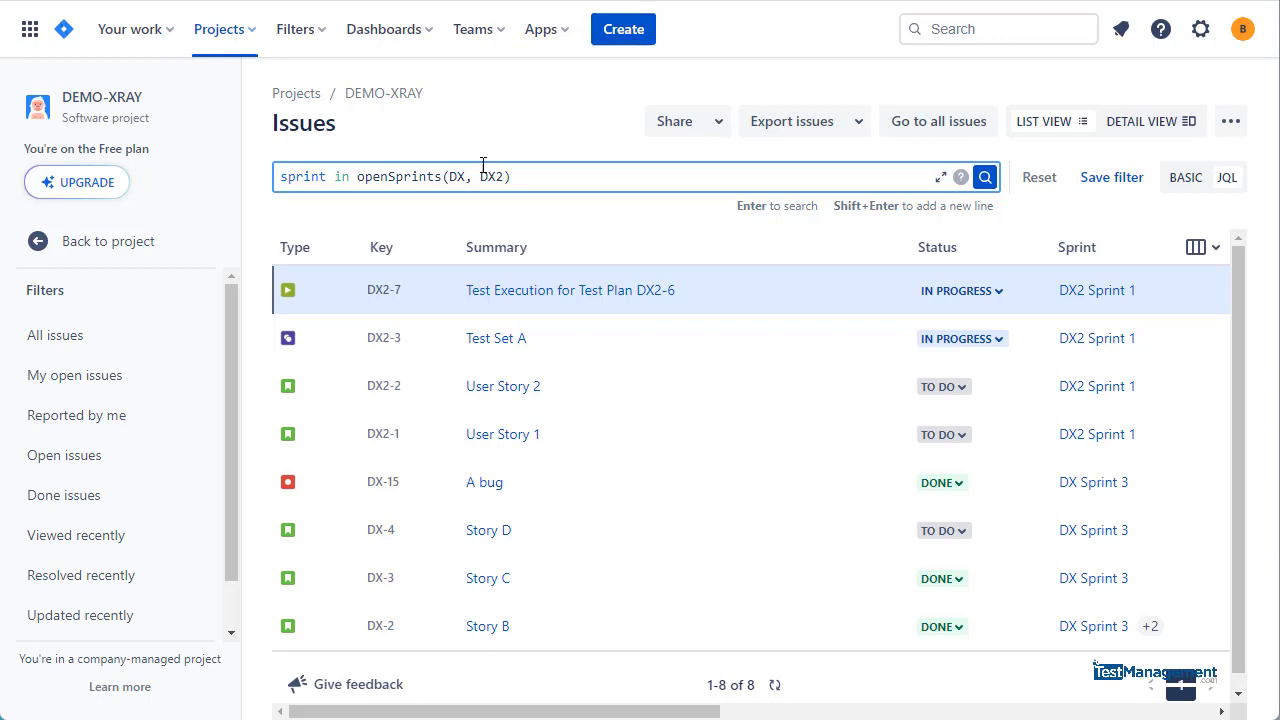
- Remove DX2 from the function and rerun the query as sprint in openSprints(DX)
key("BackSpace")
key("BackSpace")
key("BackSpace")
key("BackSpace")
key("BackSpace")
key("Return")
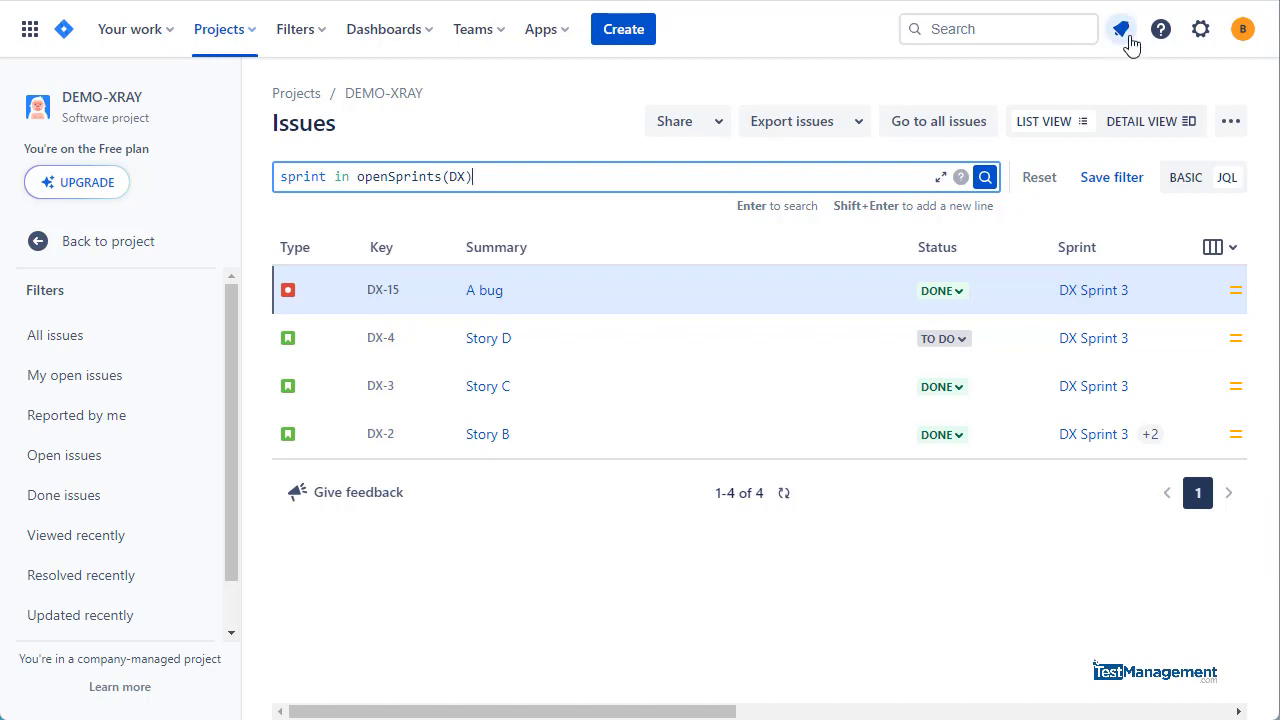
- Check the parallel sprints setting in the Jira Software product configuration in a separate tab, and return to the issue search
left_click(1200, 32)
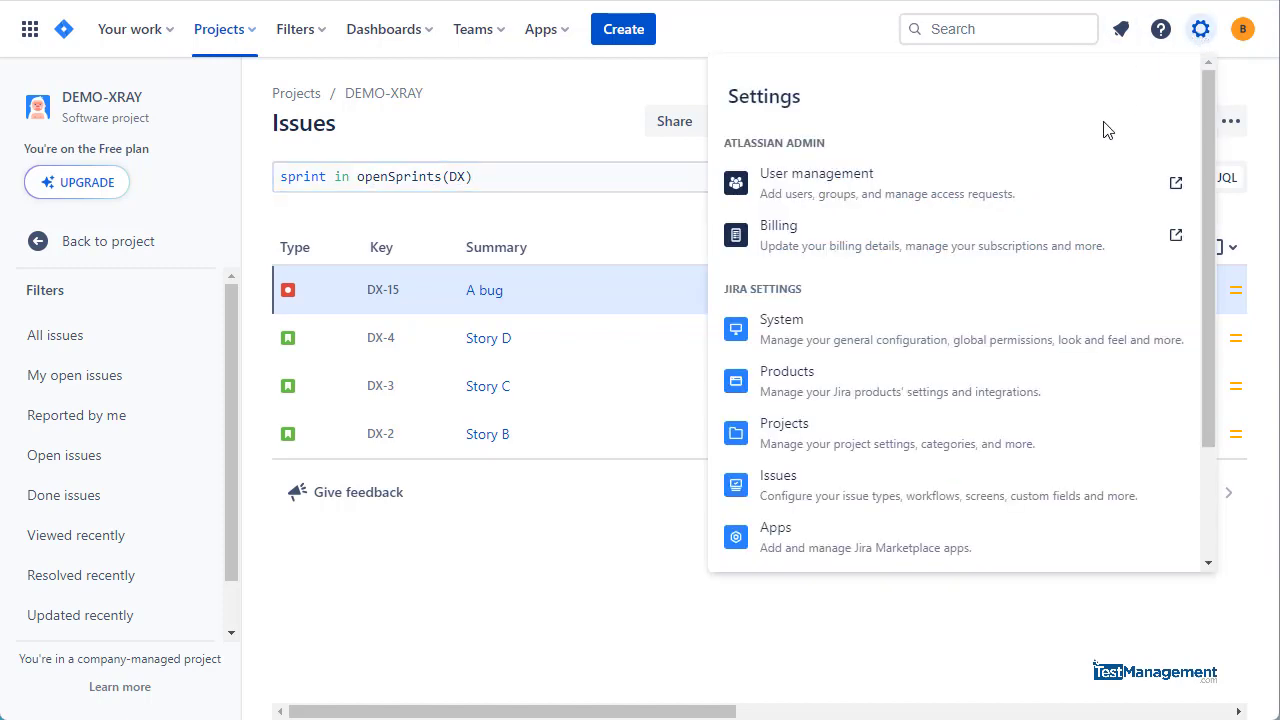
right_click(880, 397)
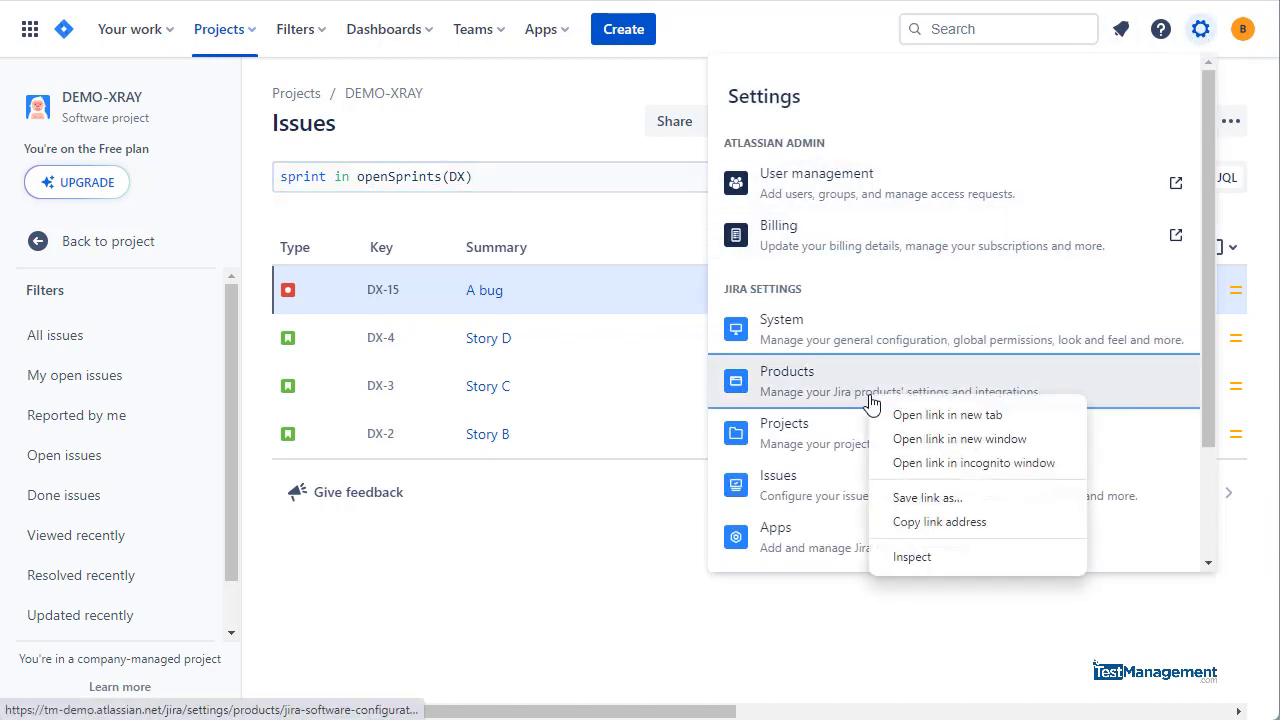
left_click(926, 410)
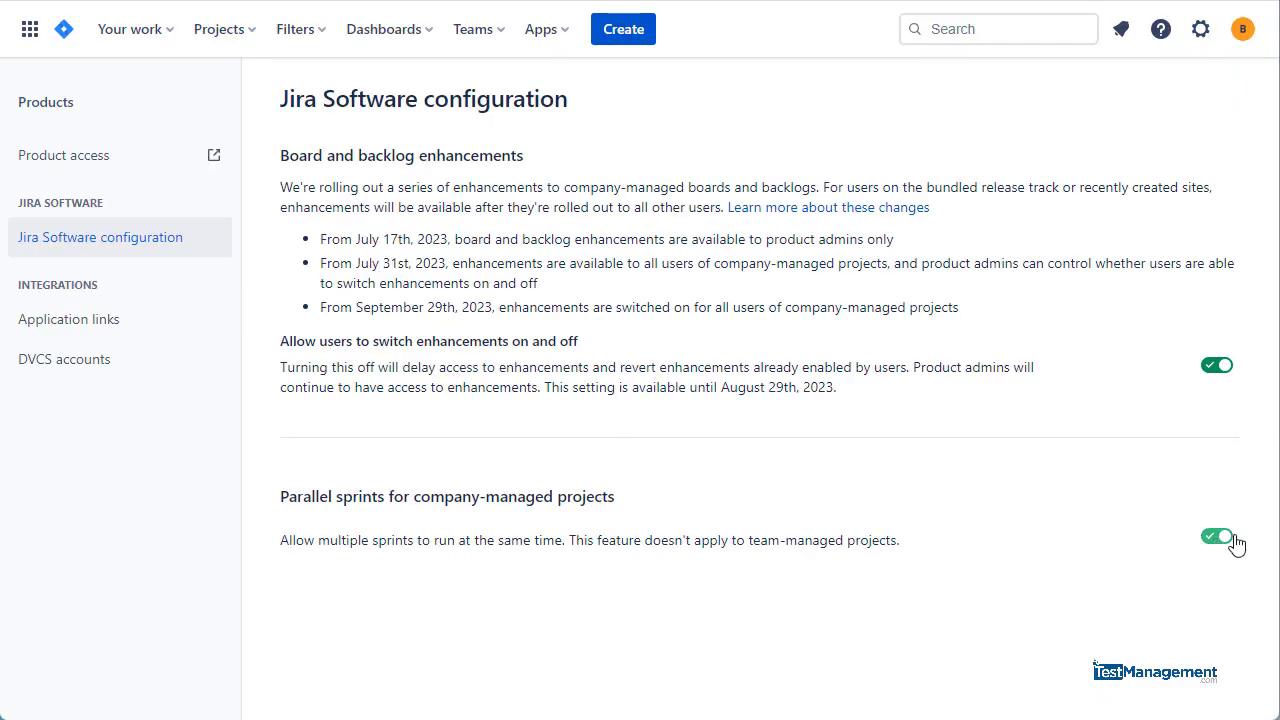
key("ctrl+w")
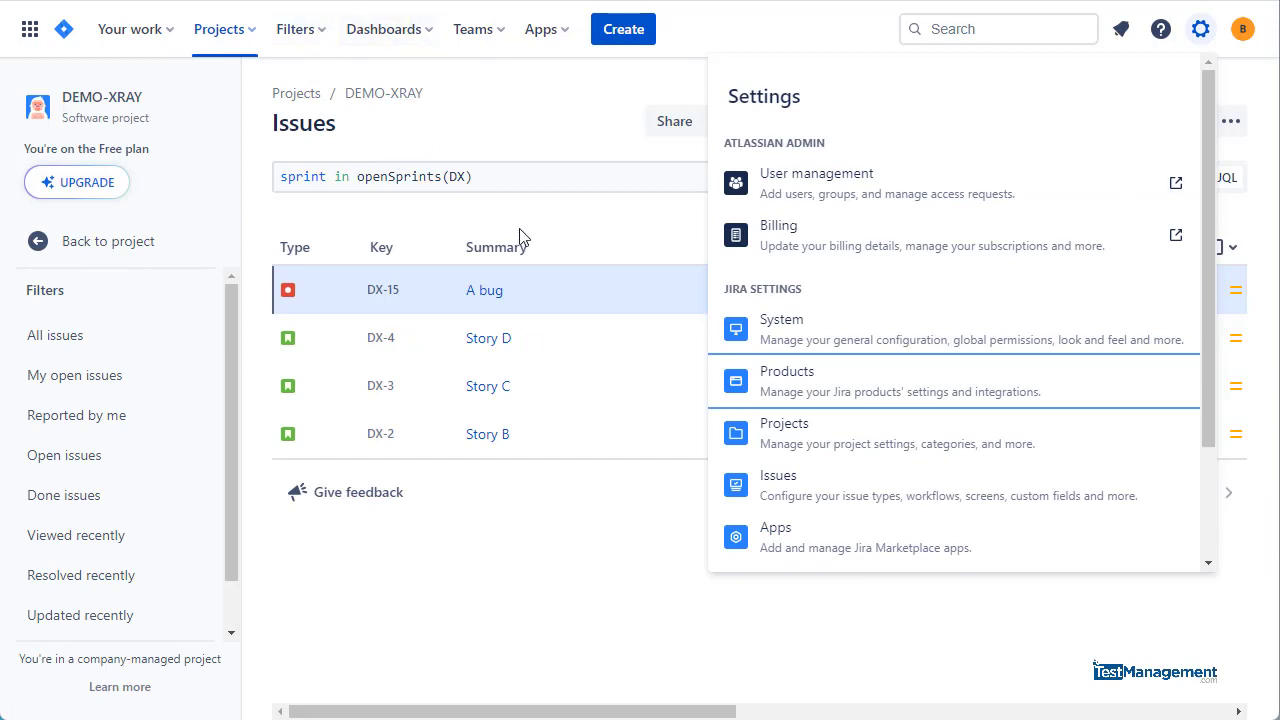
left_click(595, 126)
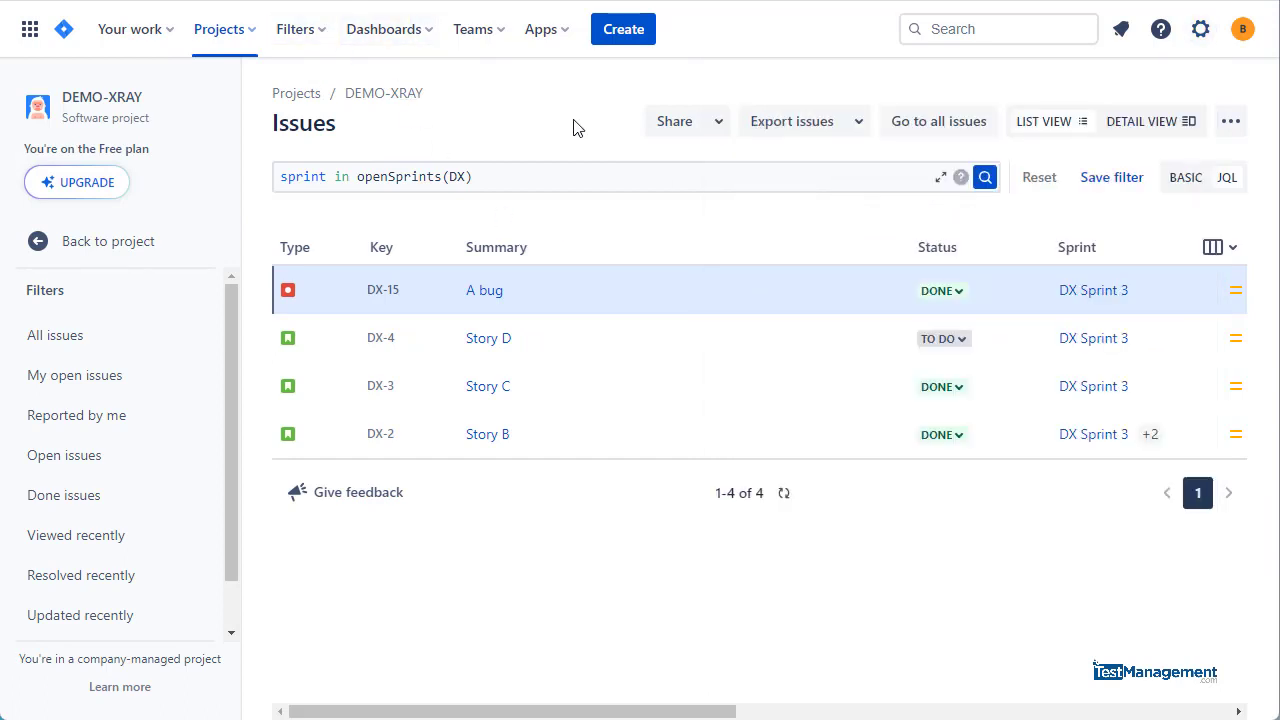
left_click(450, 178)
double_click(455, 178)
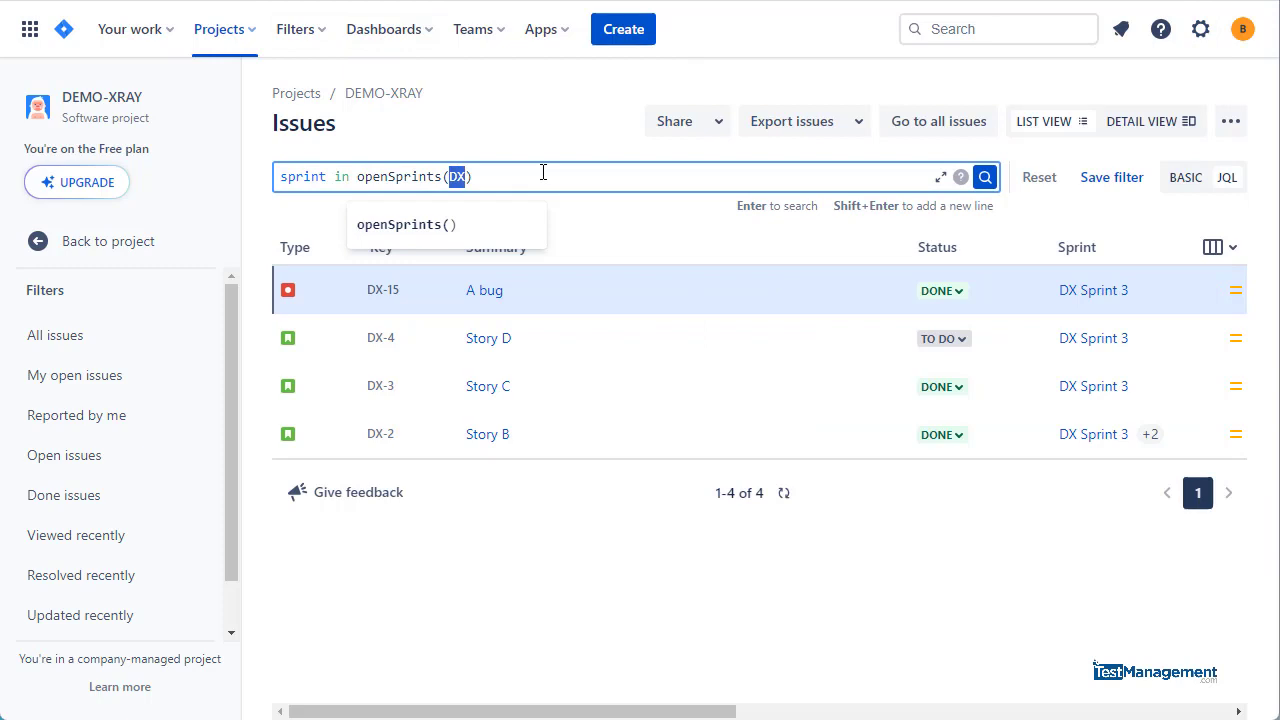
double_click(410, 178)
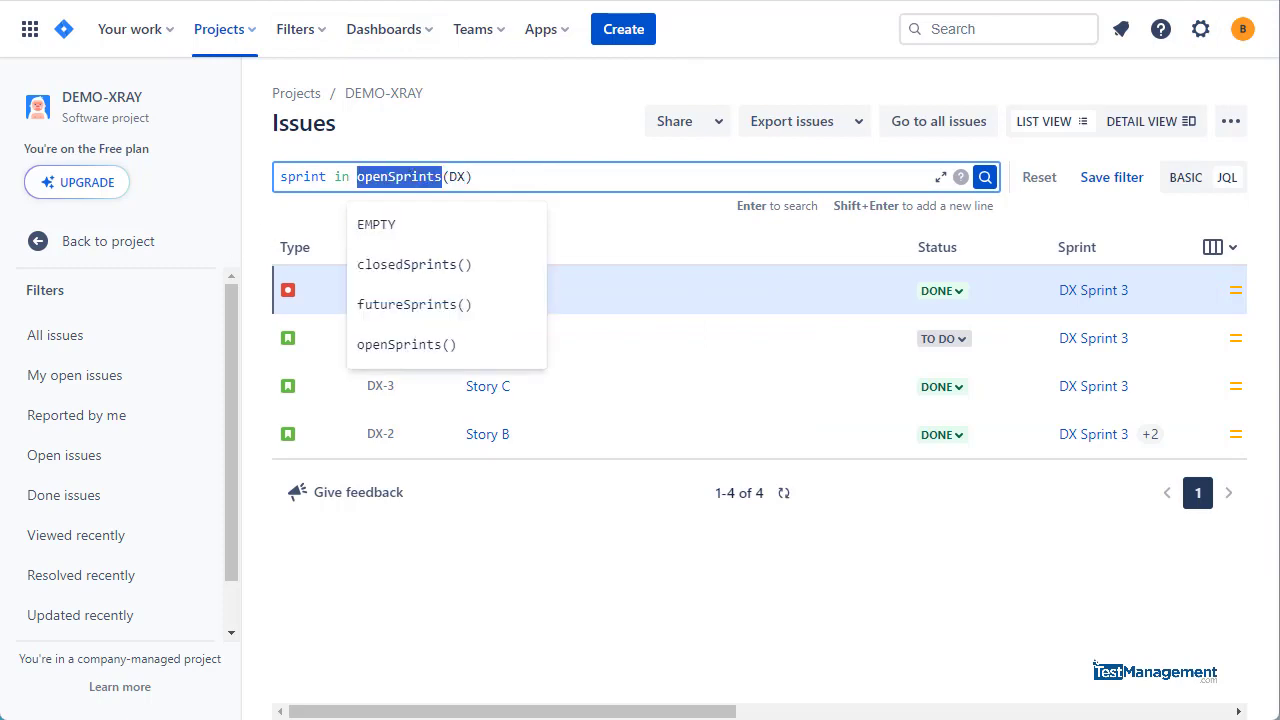
- Review the upcoming DX Sprint 4 and its stories in the DX board's backlog
left_click(104, 244)
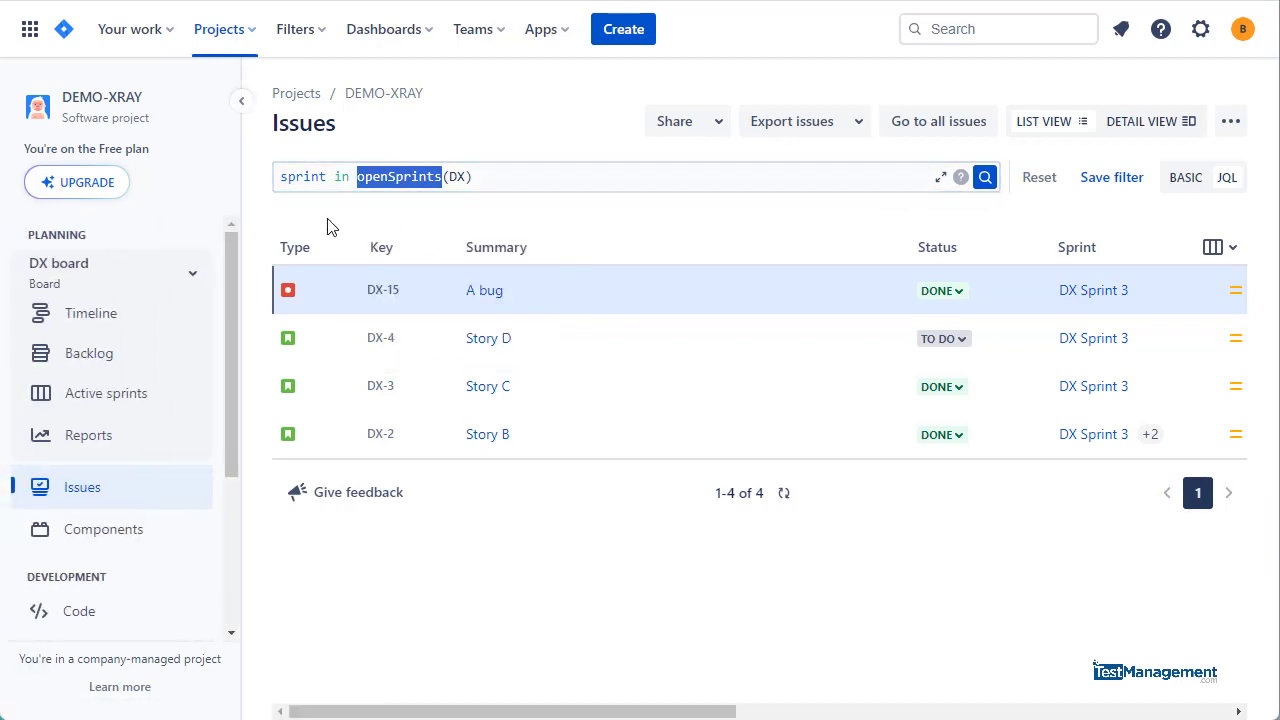
left_click(123, 349)
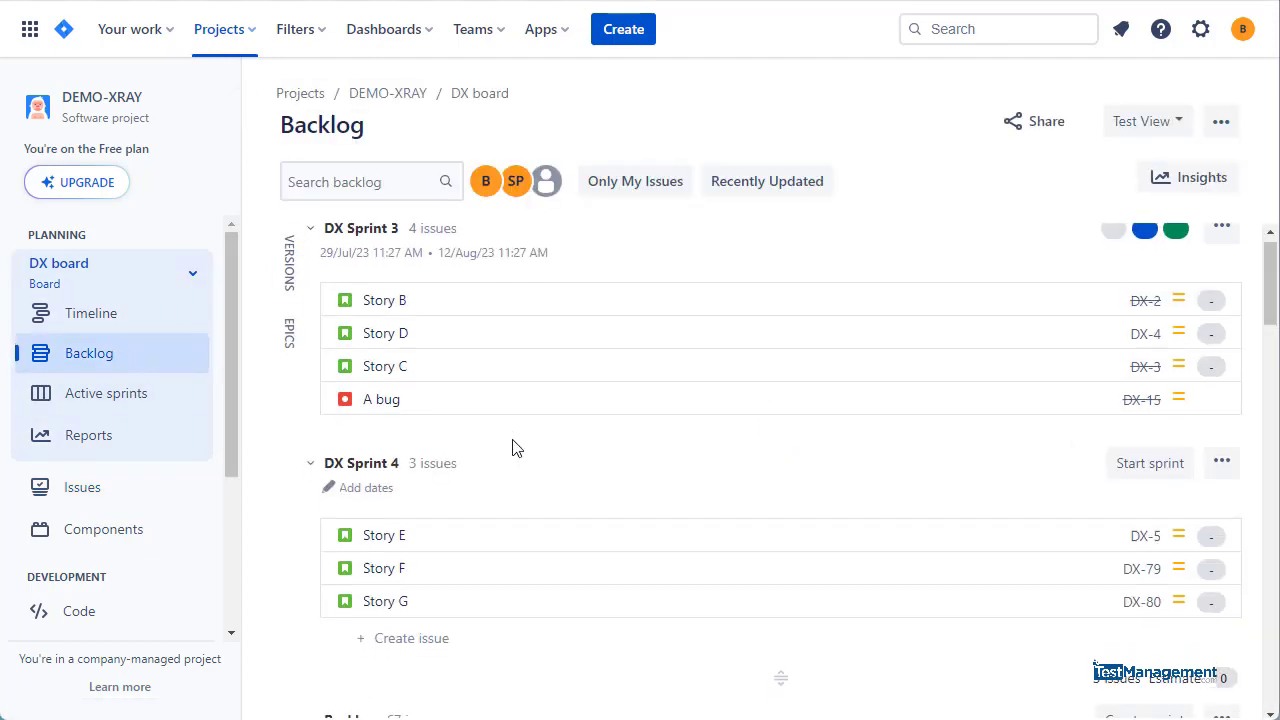
scroll(514, 446, "down", 2)
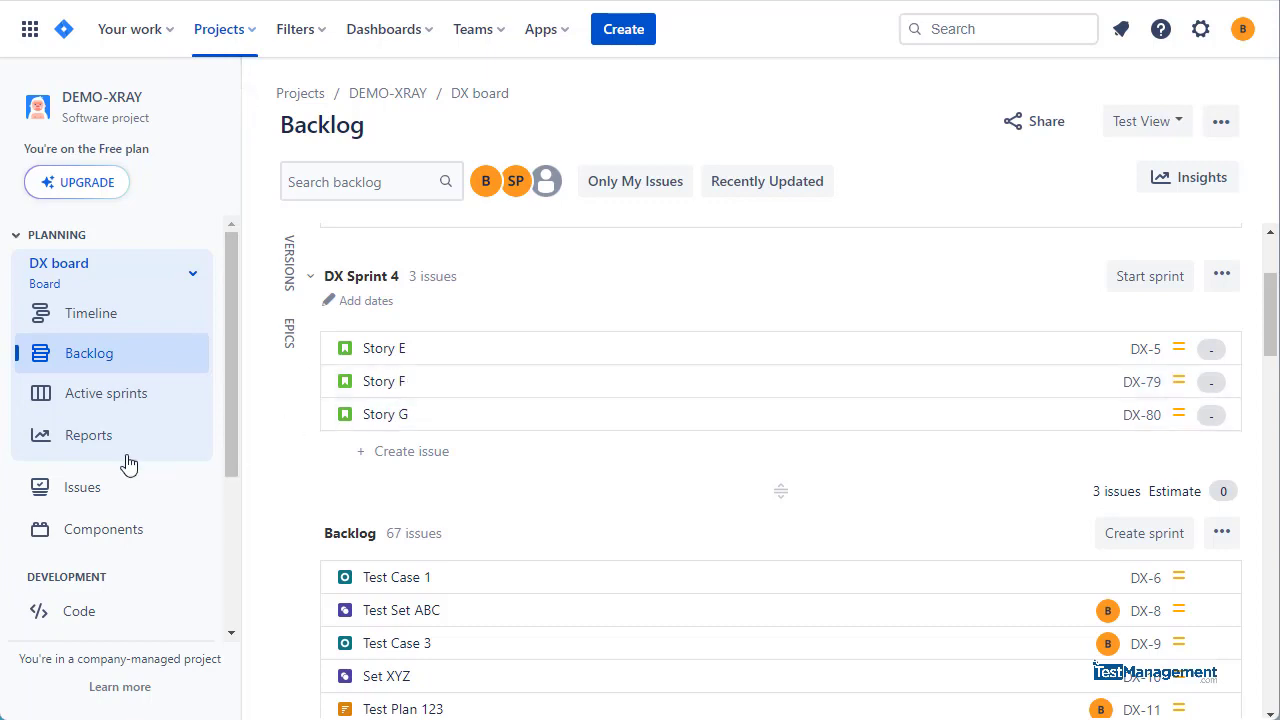
- Return to the project's issue search and run the JQL query sprint in futureSprints(DX)
left_click(131, 497)
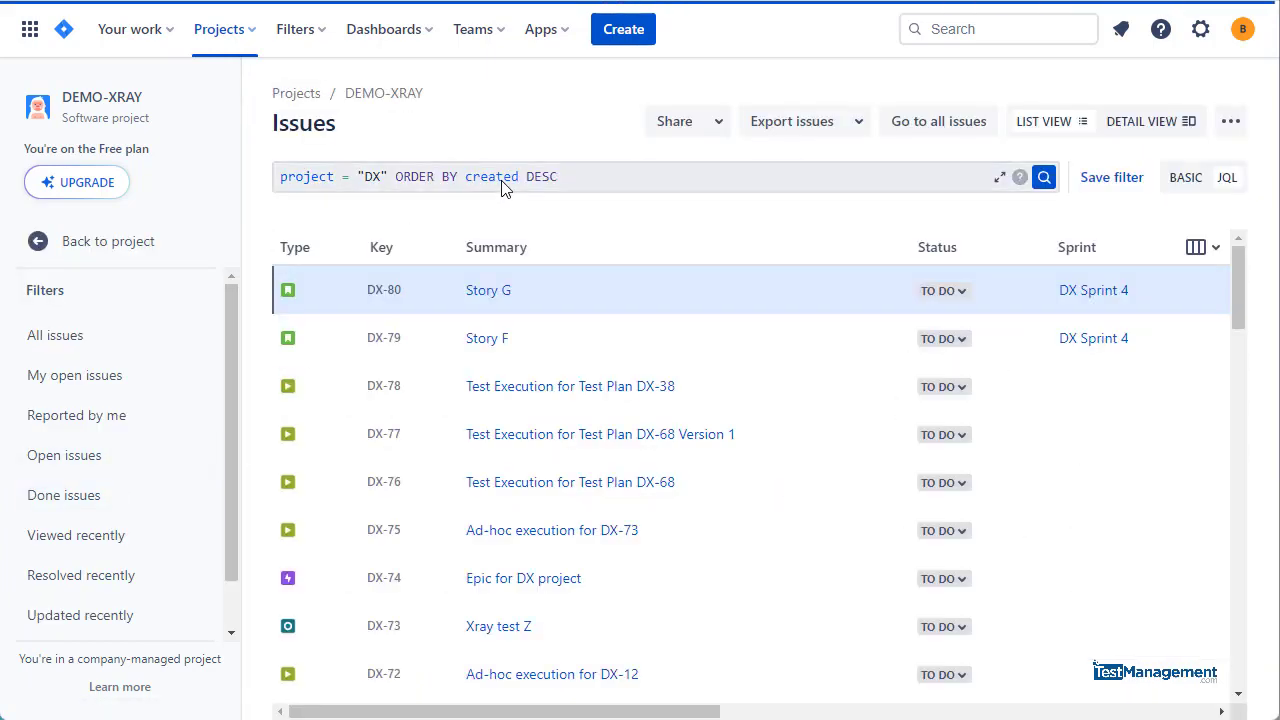
left_click_drag(617, 176, 278, 183)
type("sprint ")
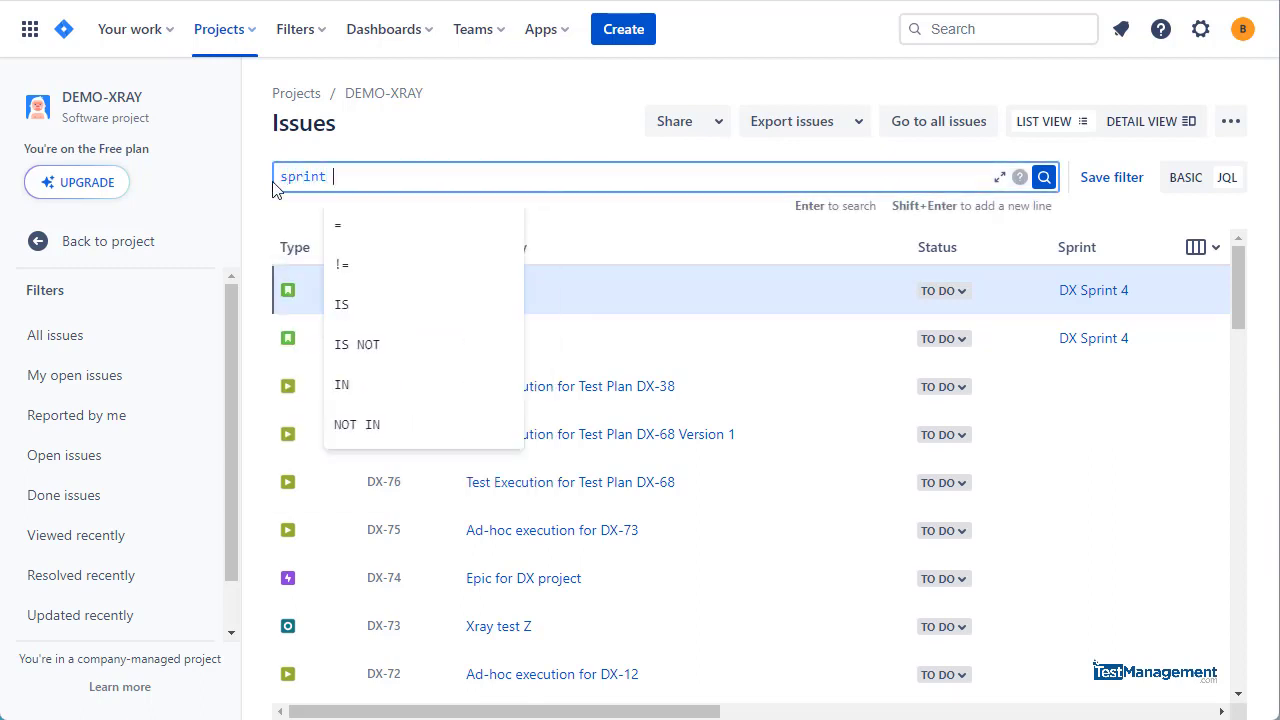
type("in fu")
key("Return")
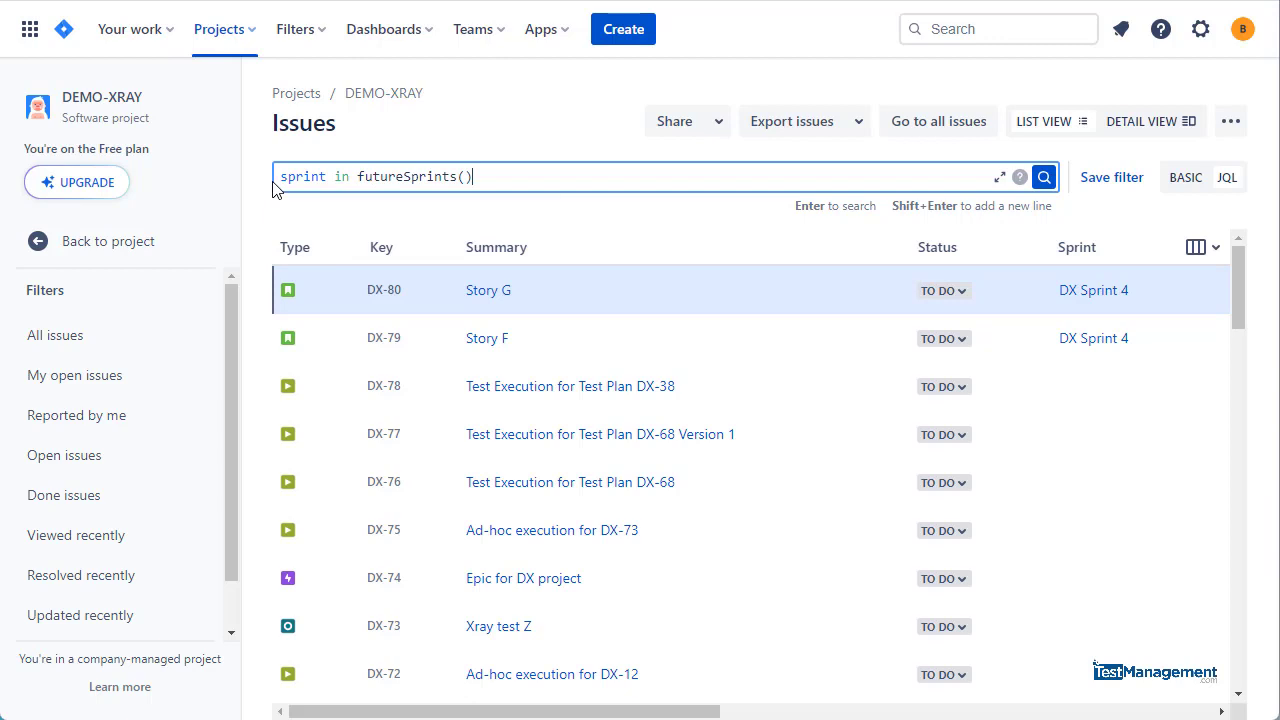
type("DX")
key("Return")
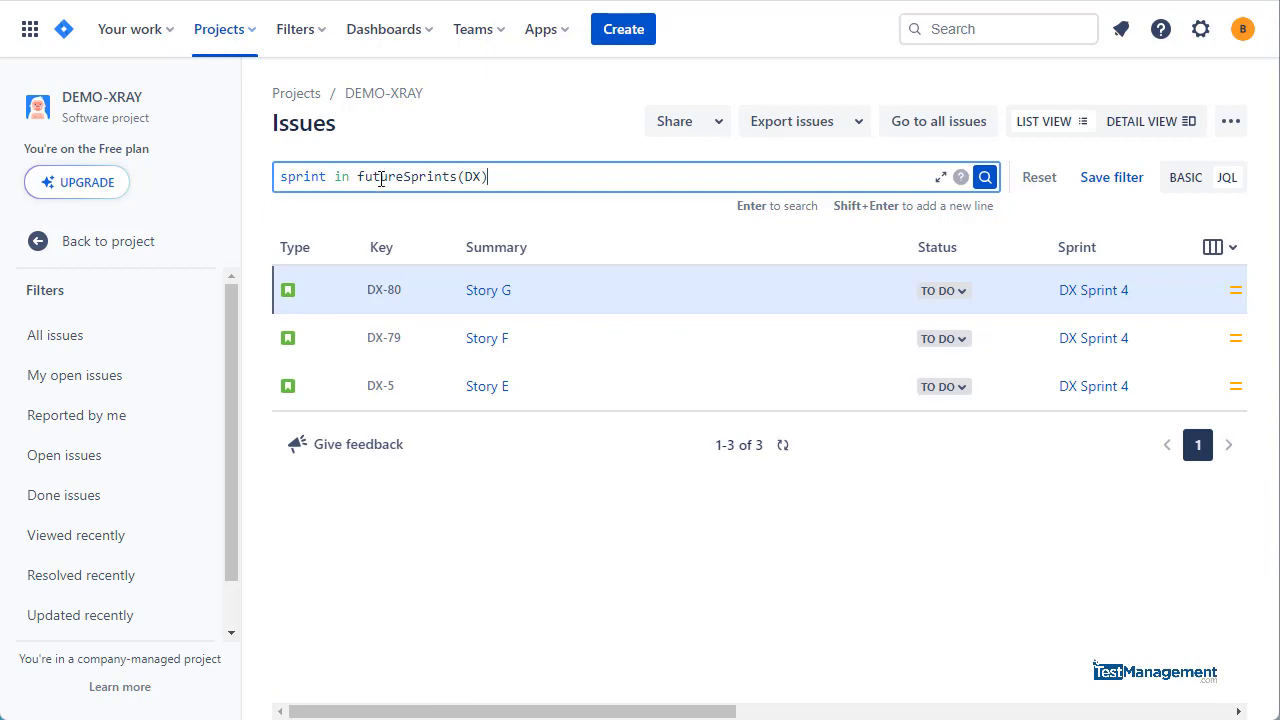
- Run the JQL query sprint in closedSprints(), and rerun it limited to the DX project as sprint in closedSprints(DX)
double_click(390, 178)
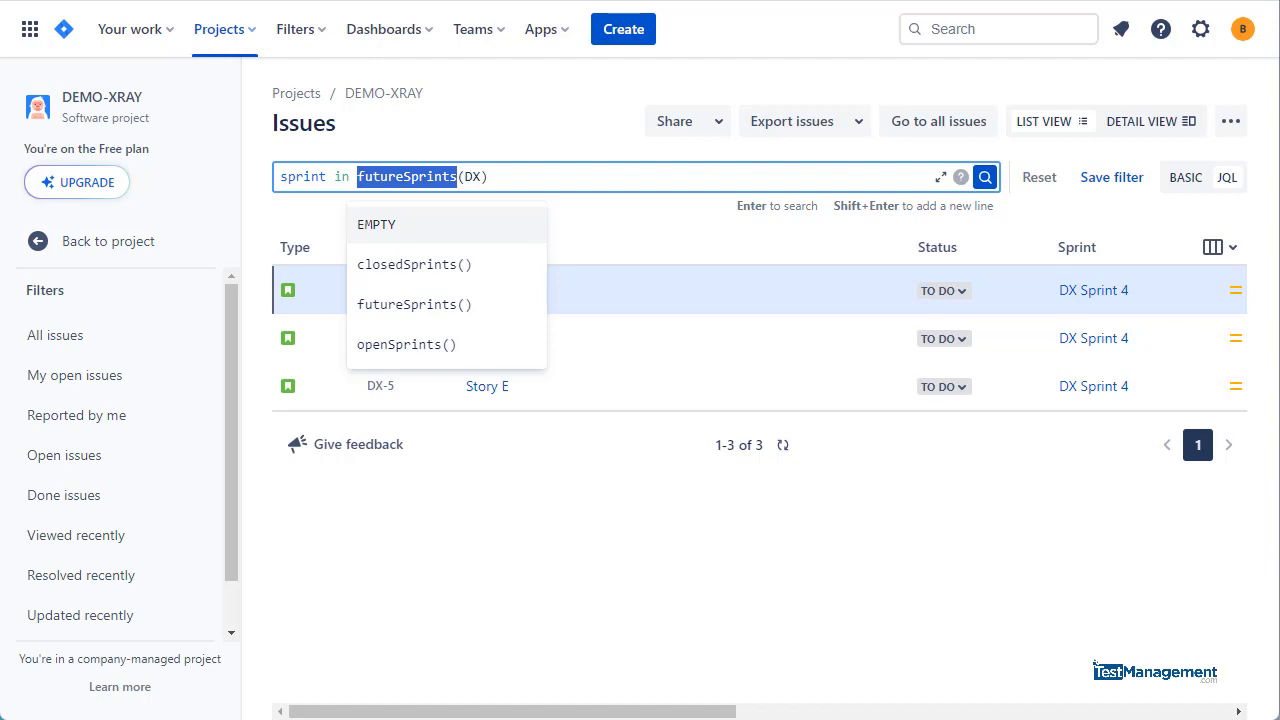
left_click(428, 176)
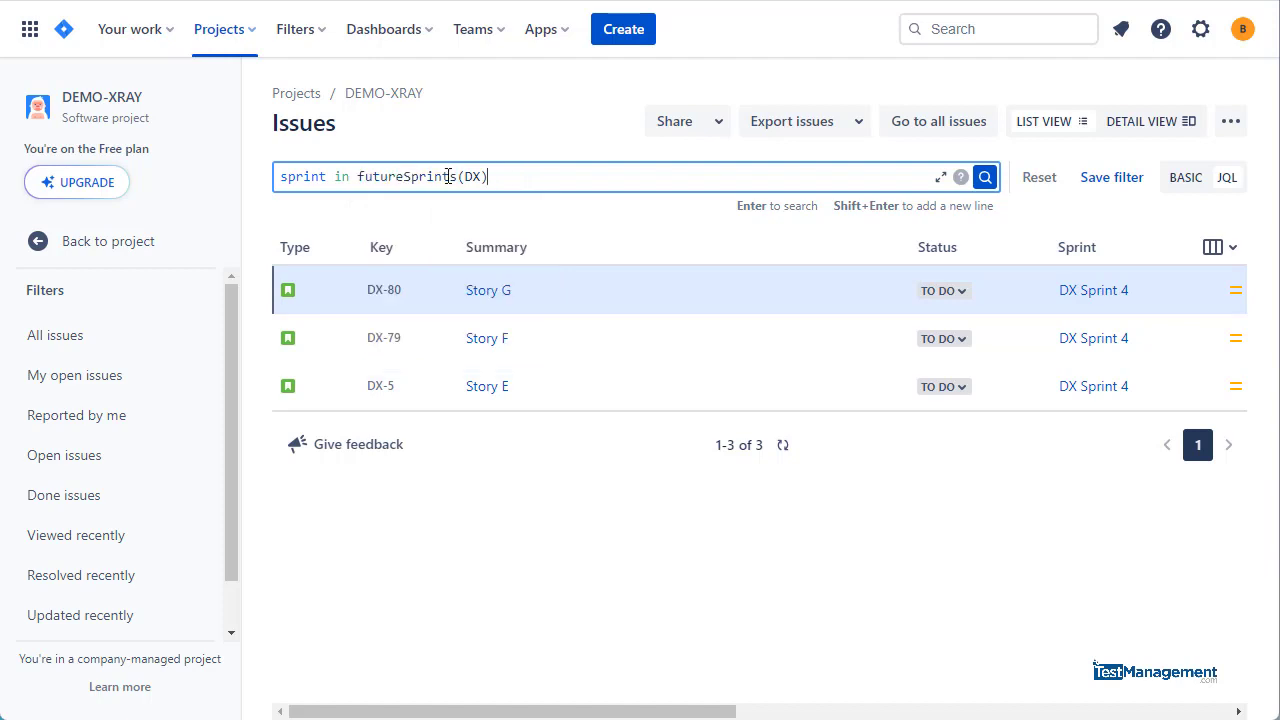
left_click_drag(488, 176, 356, 176)
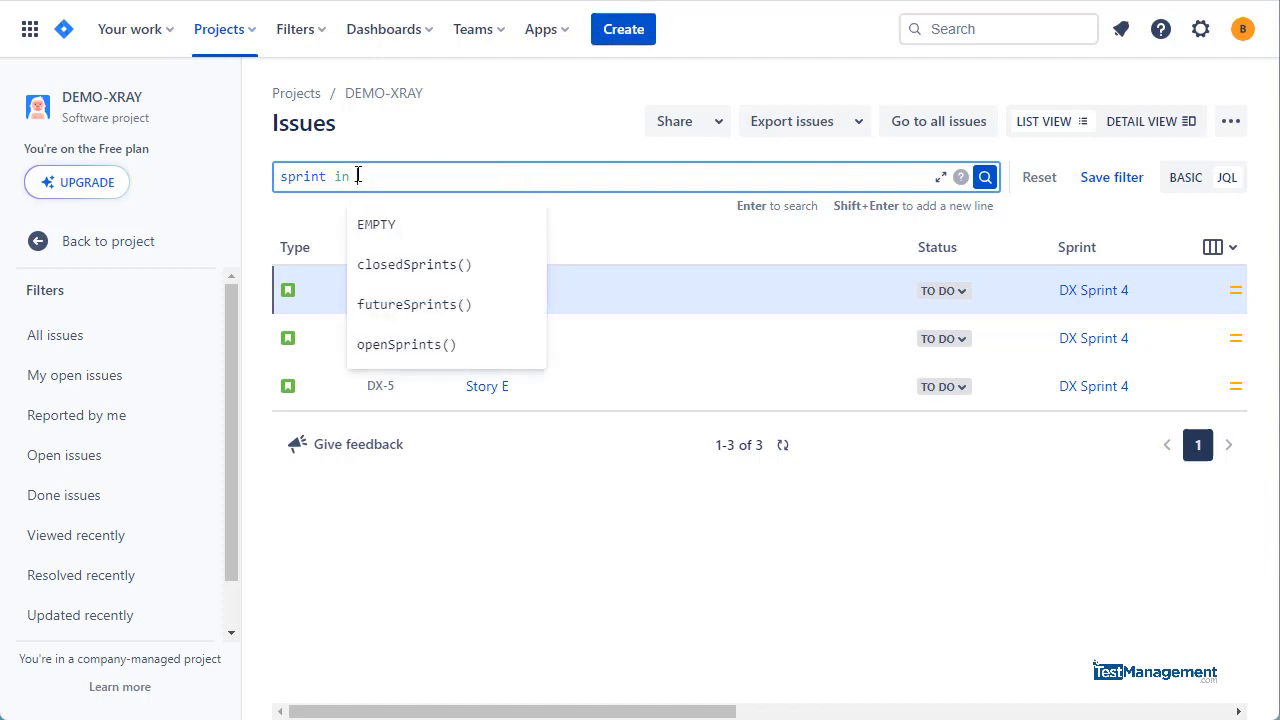
type("clos")
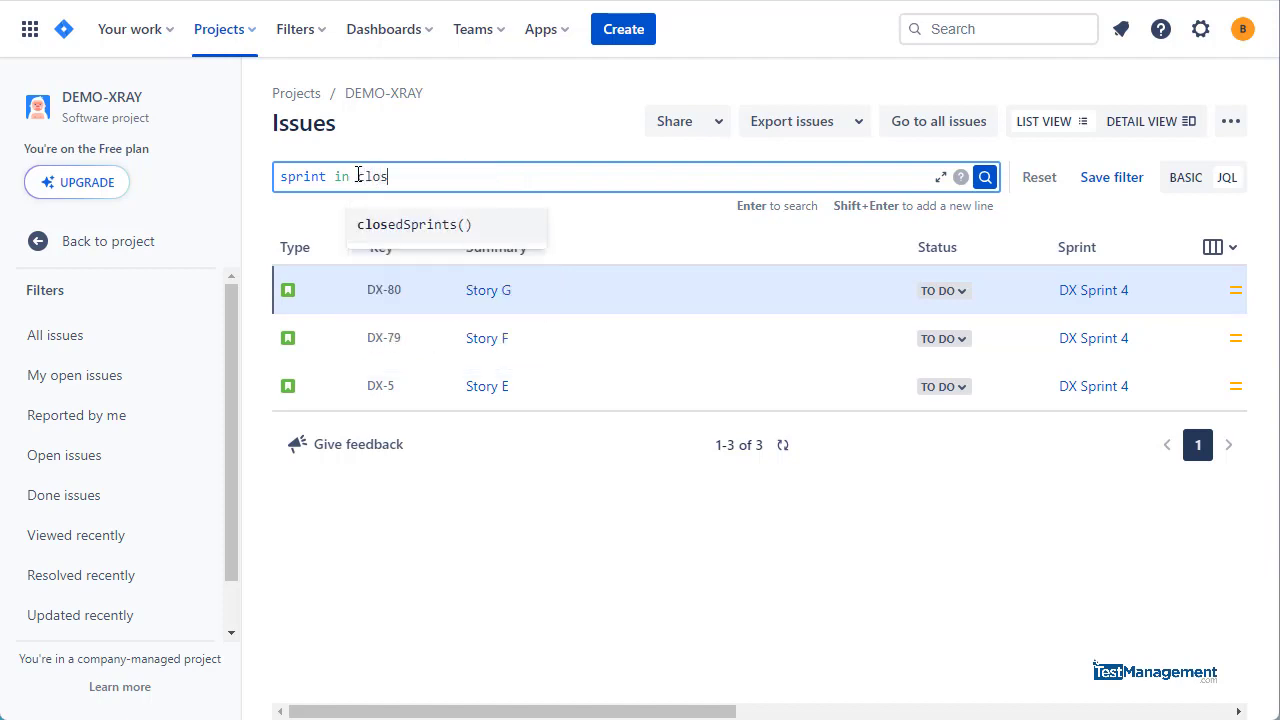
key("Return")
key("Return")
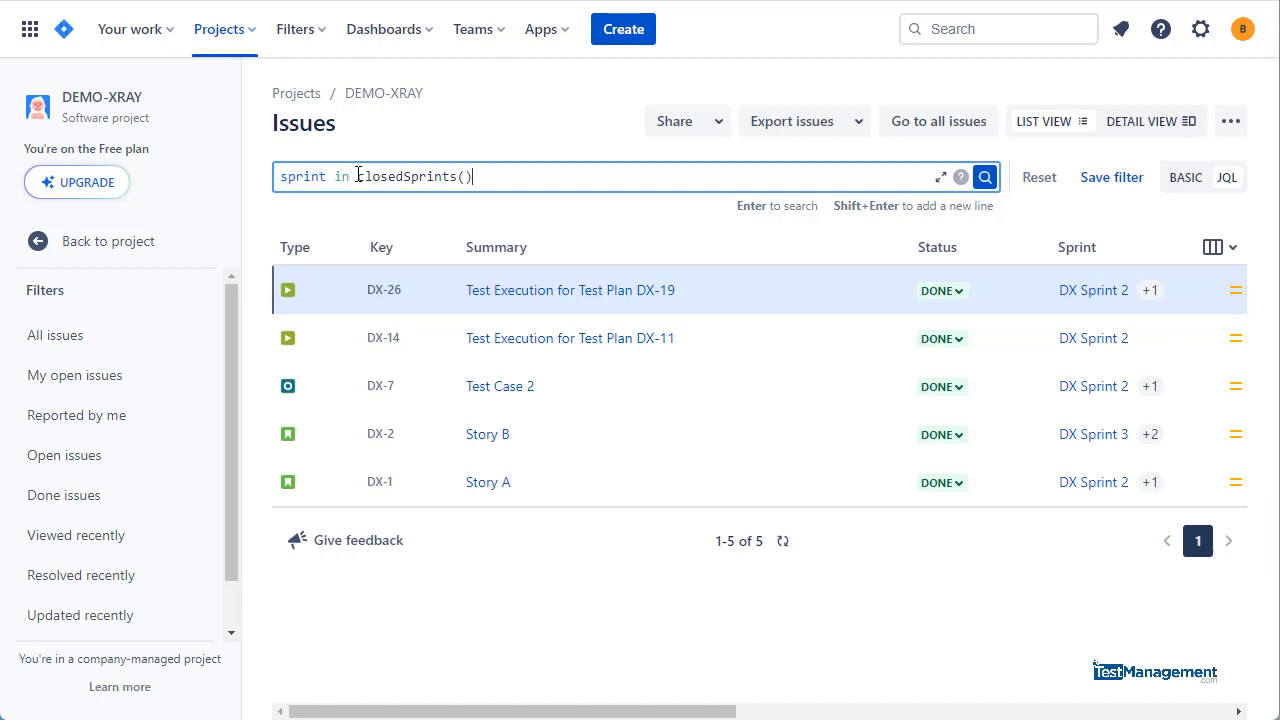
type("DX")
key("Return")
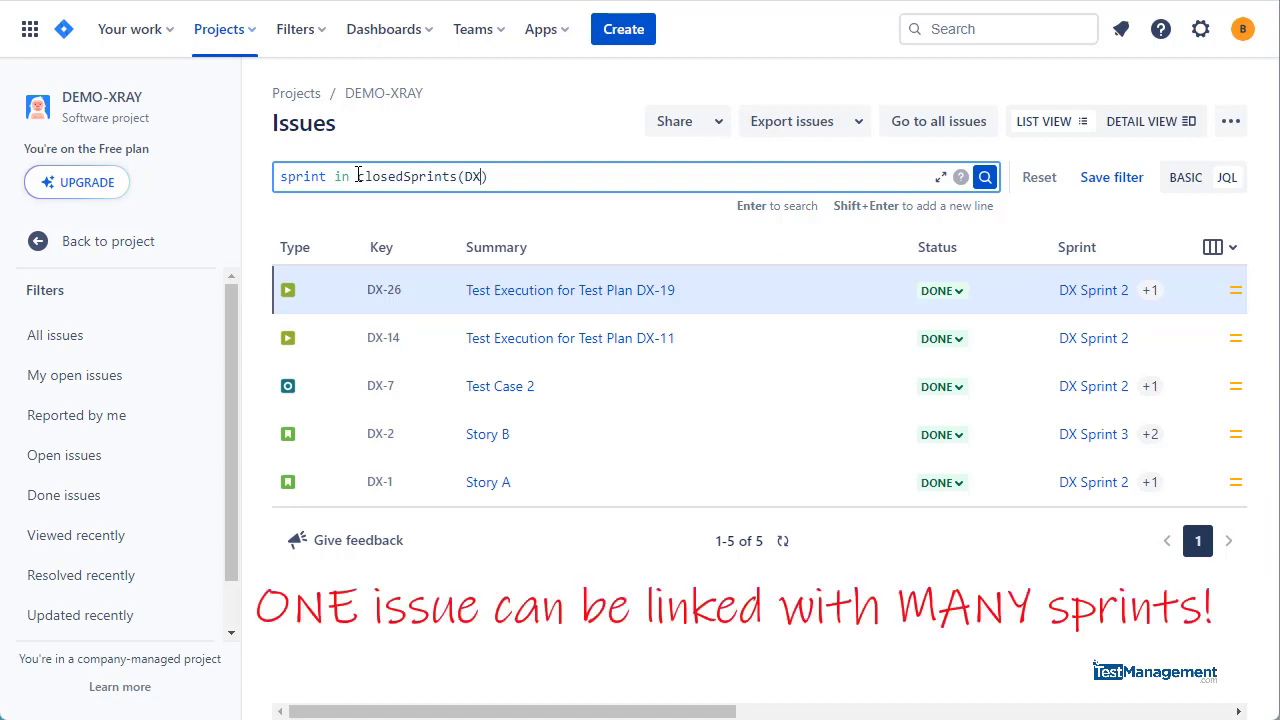
- Open the project board in a separate tab and complete DX Sprint 3, moving its incomplete issues to DX Sprint 4
right_click(84, 260)
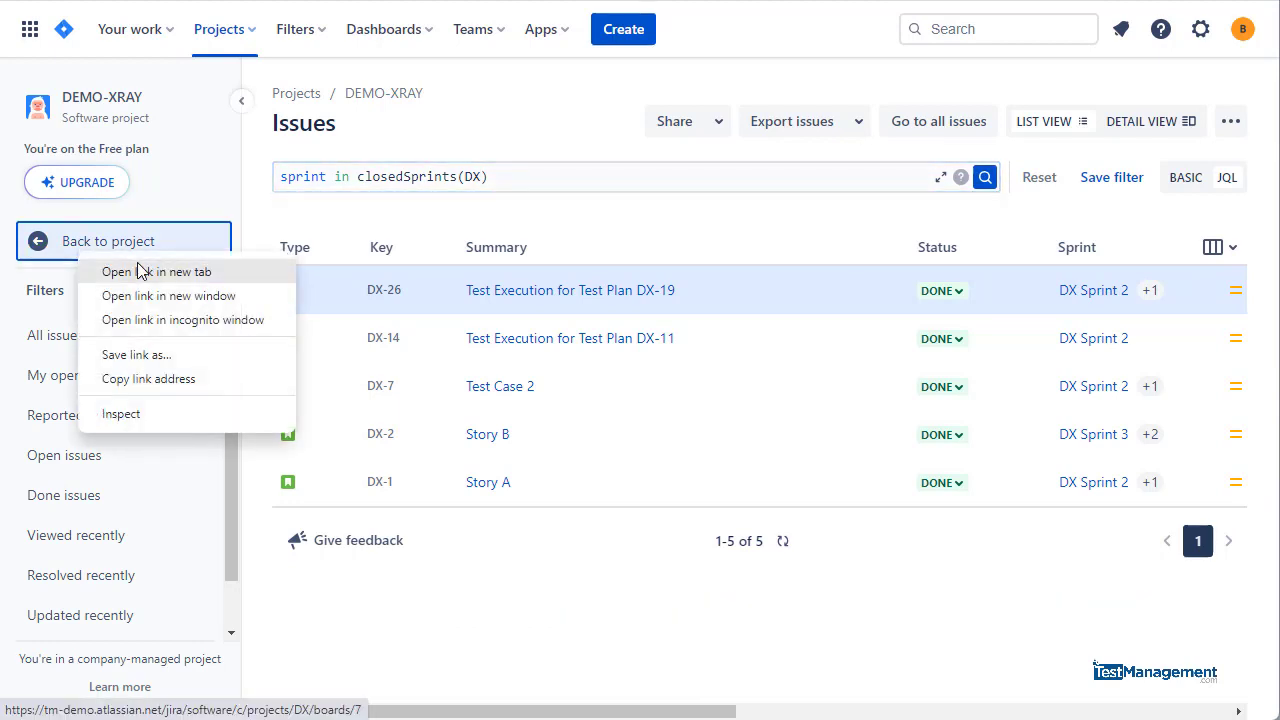
left_click(140, 271)
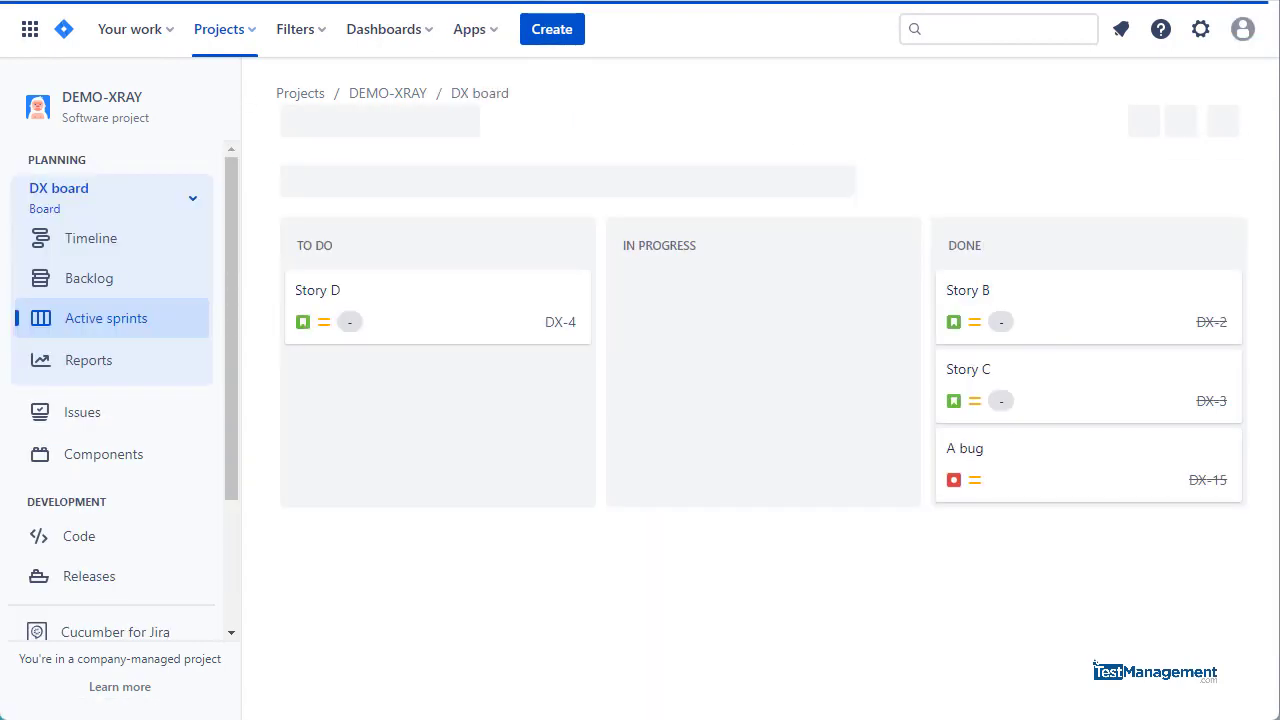
left_click(114, 362)
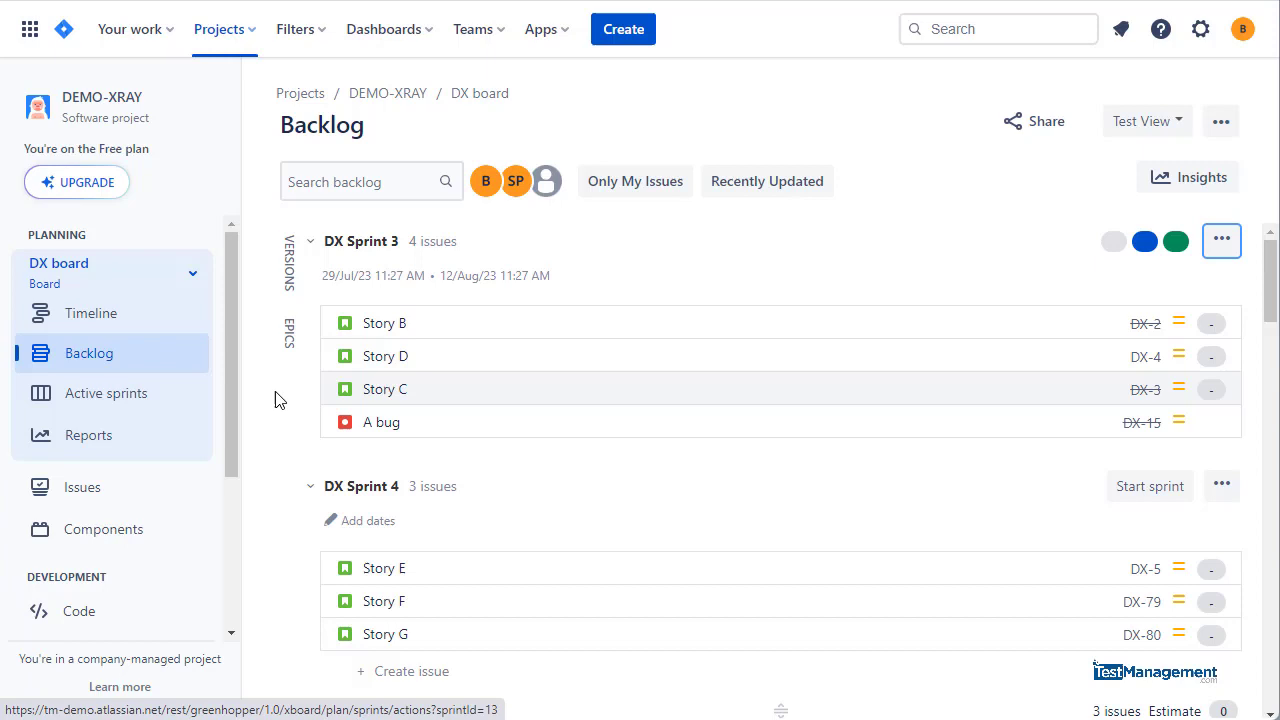
left_click(163, 396)
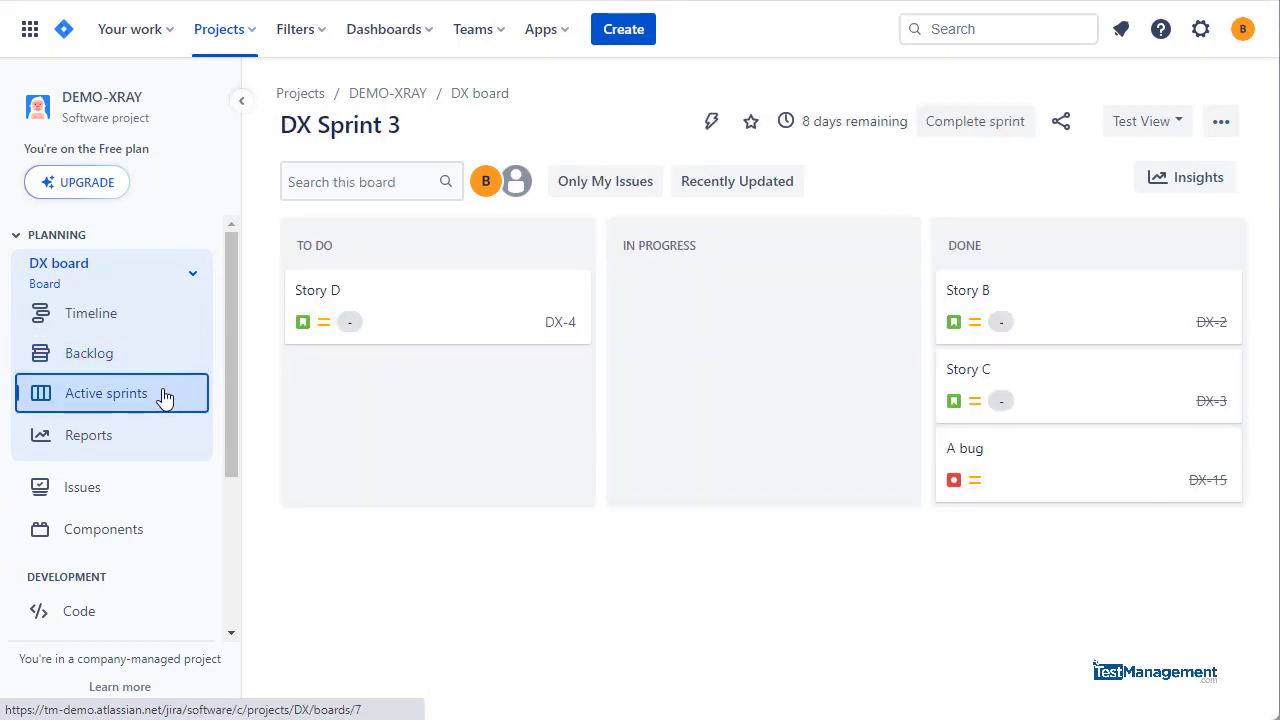
left_click(963, 123)
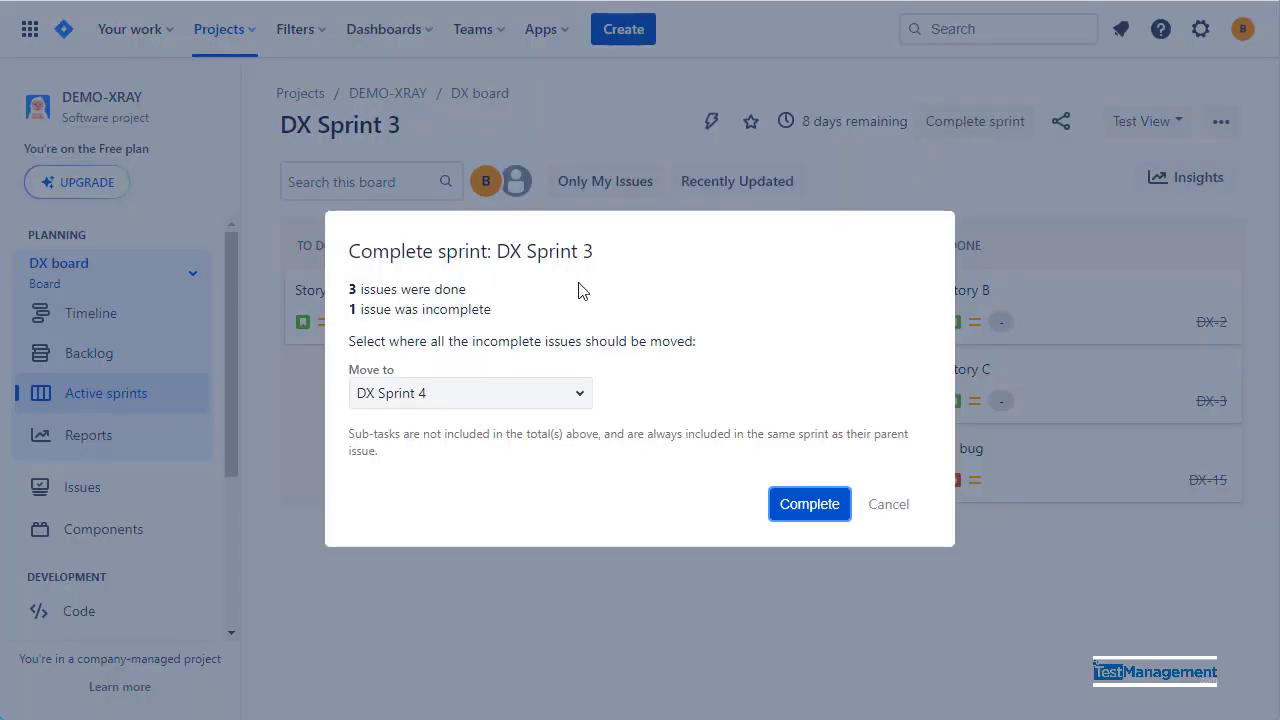
double_click(467, 312)
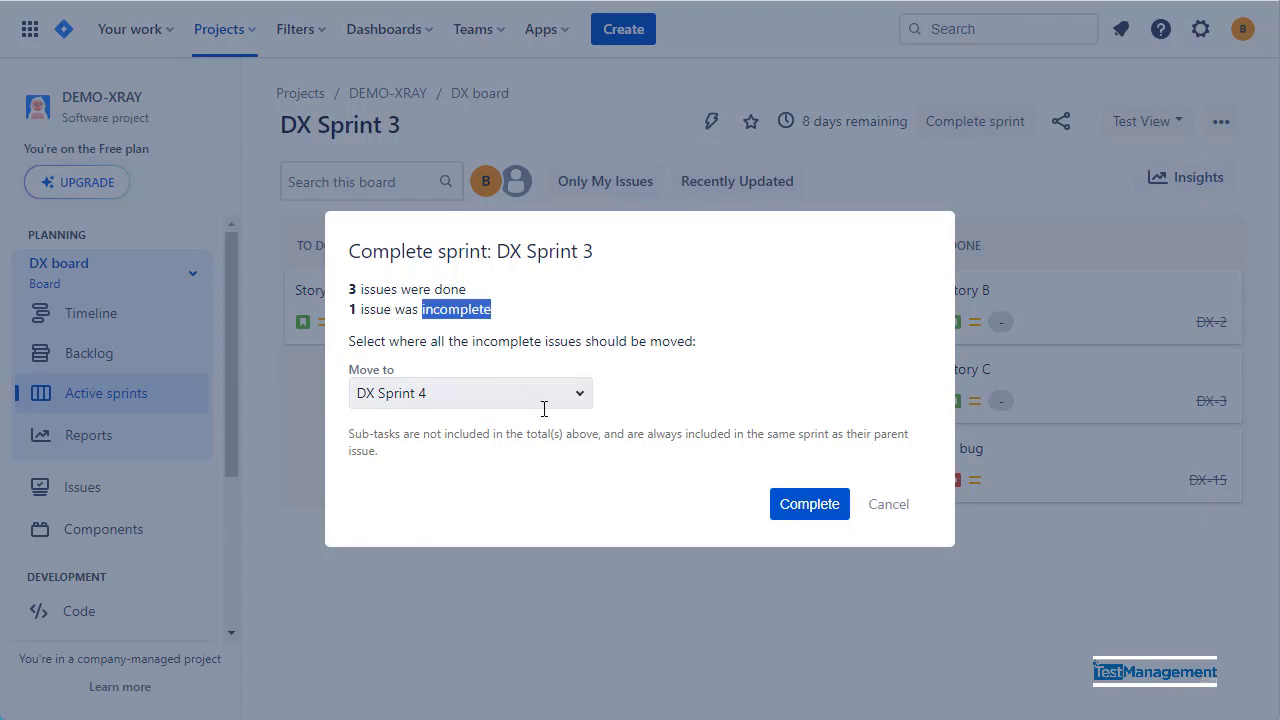
left_click(805, 510)
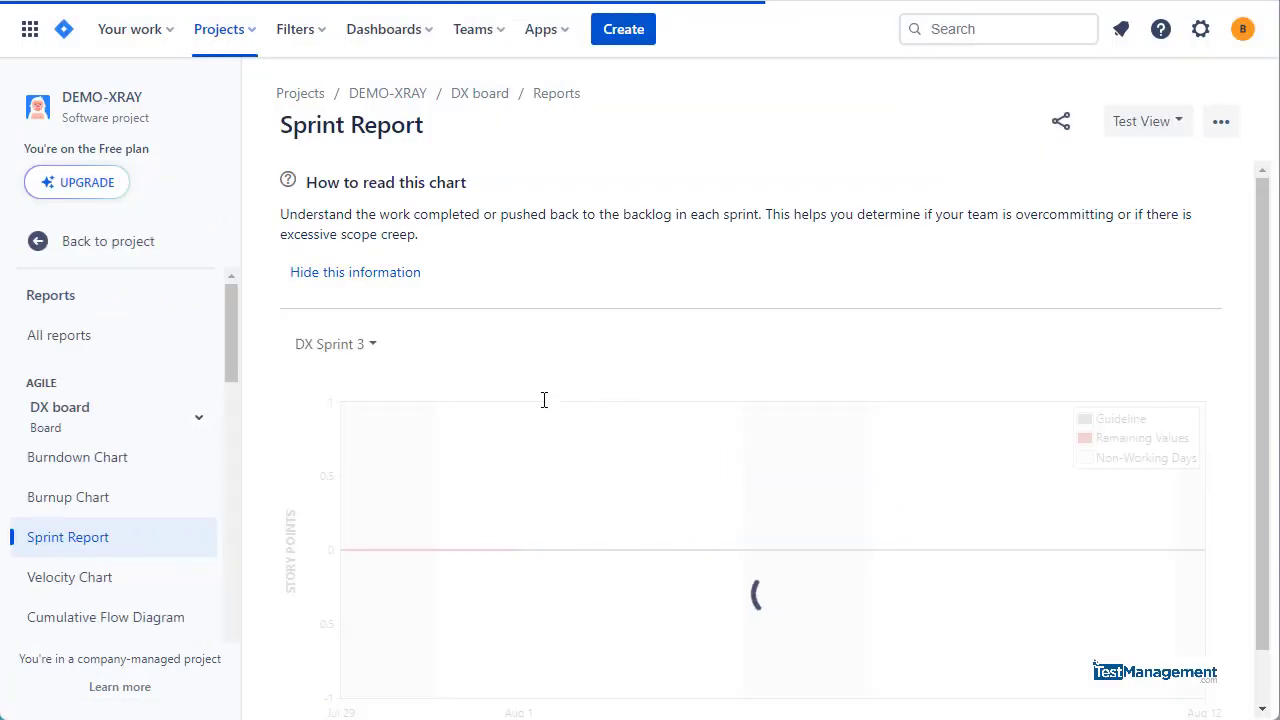
- Open Story D (DX-4) from the backlog in a separate tab and examine its change history and completed sprints
left_click(106, 244)
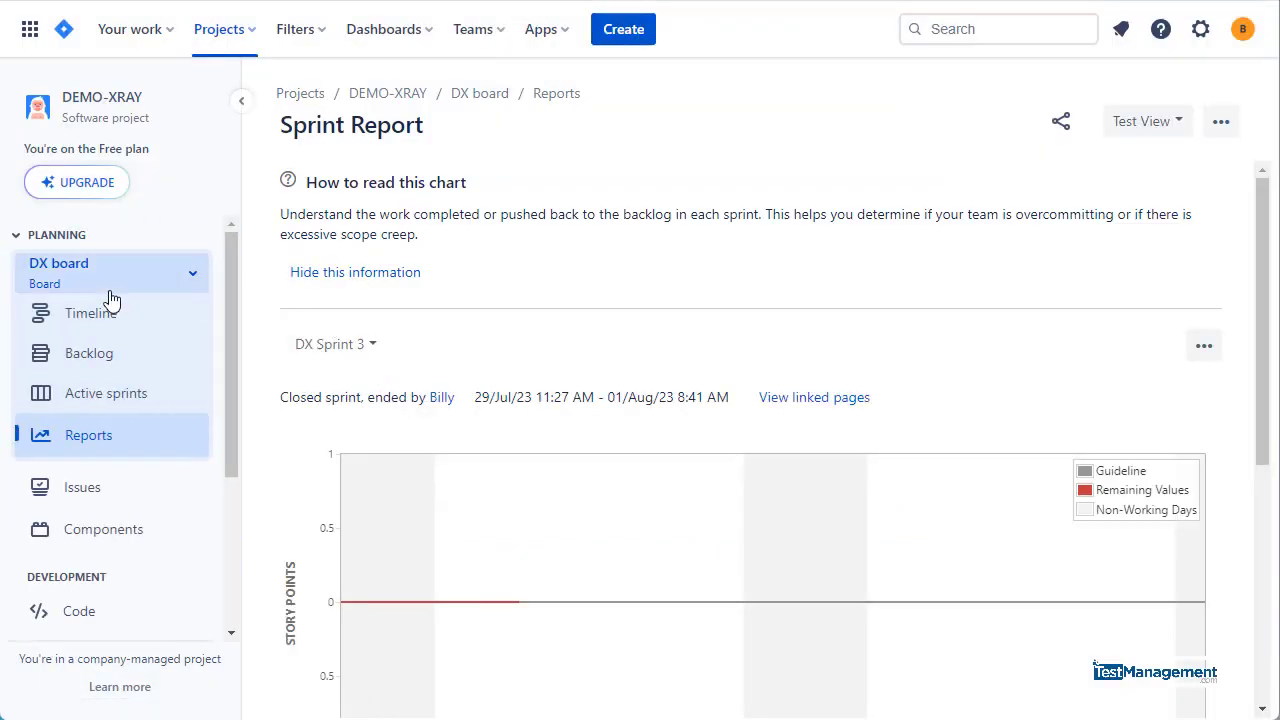
left_click(100, 355)
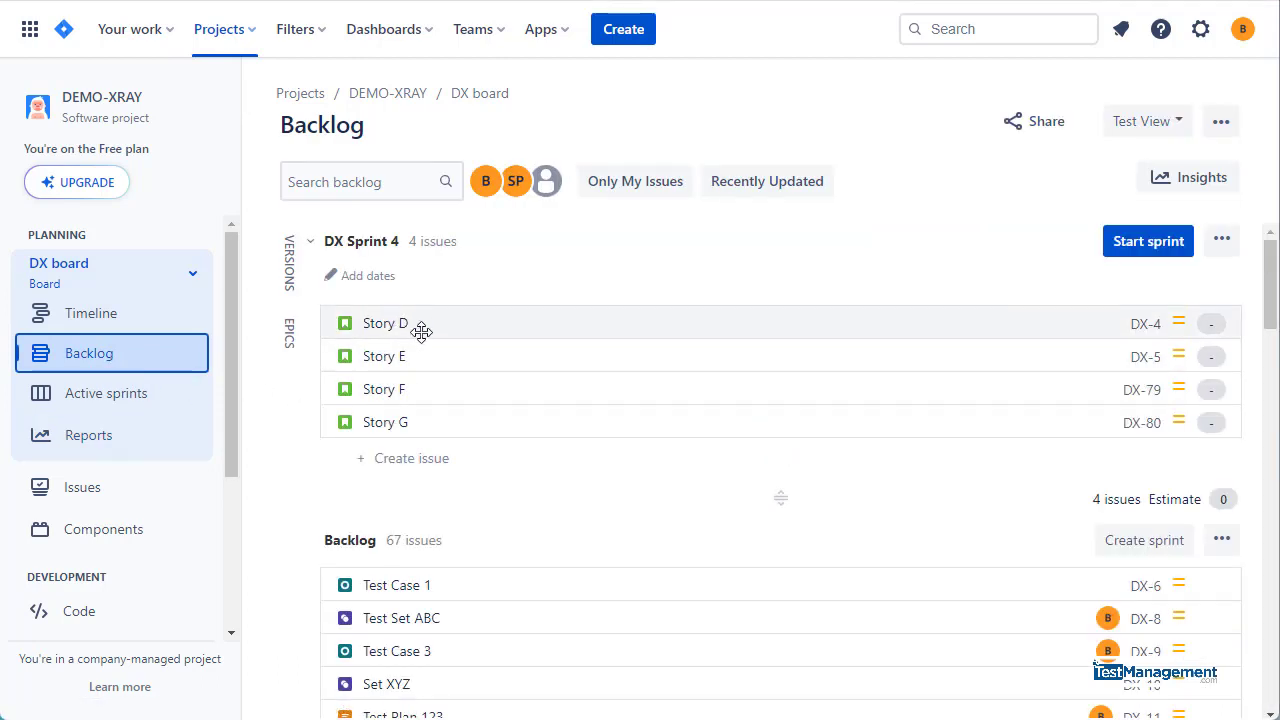
right_click(1143, 326)
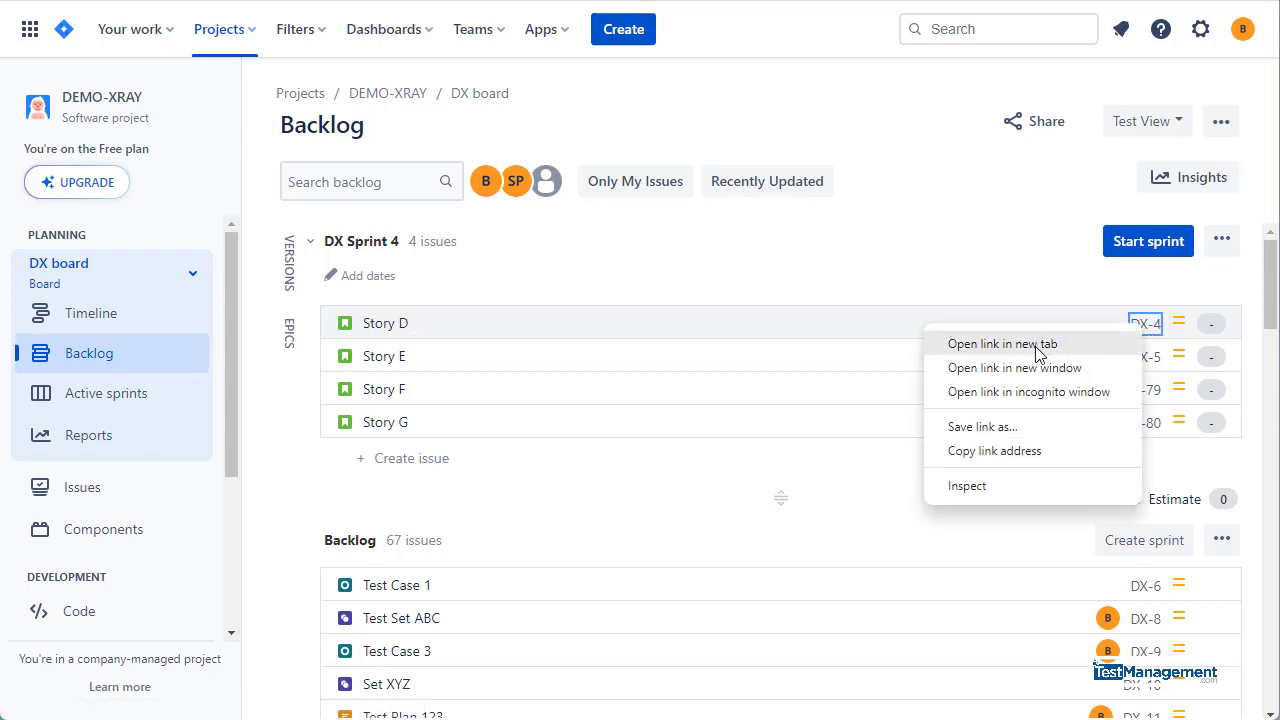
left_click(1037, 344)
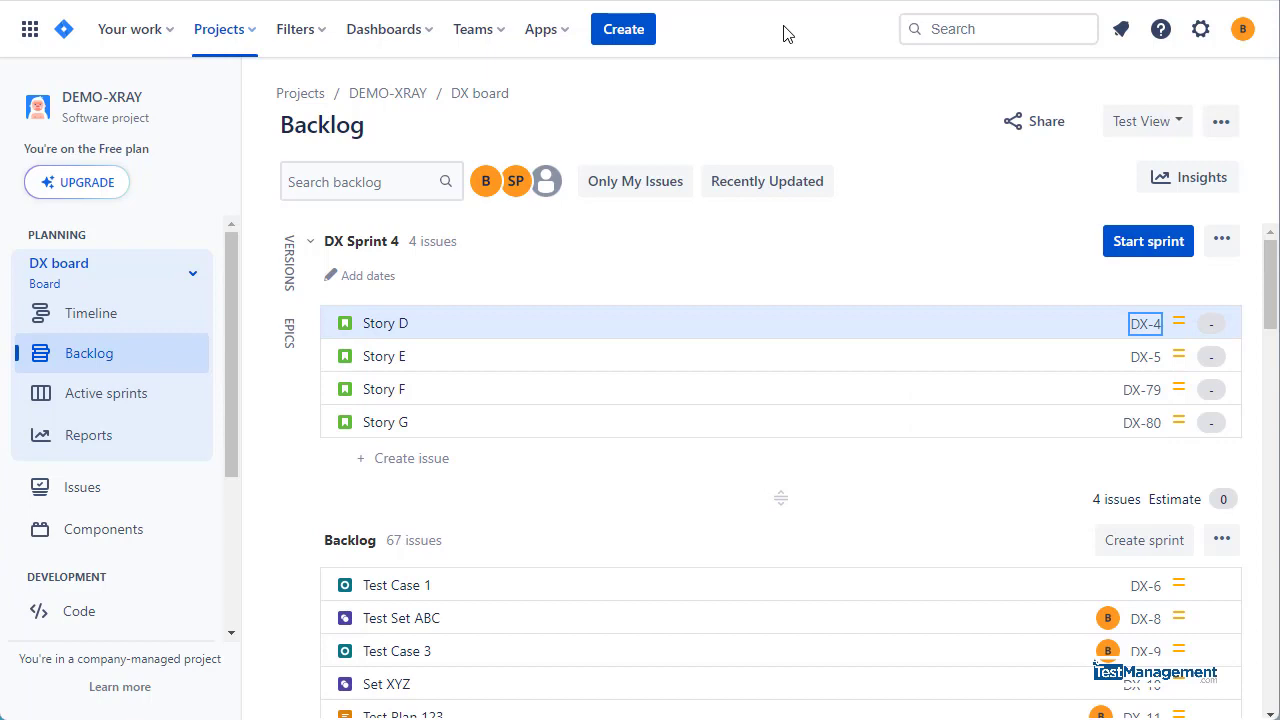
key("ctrl+Tab")
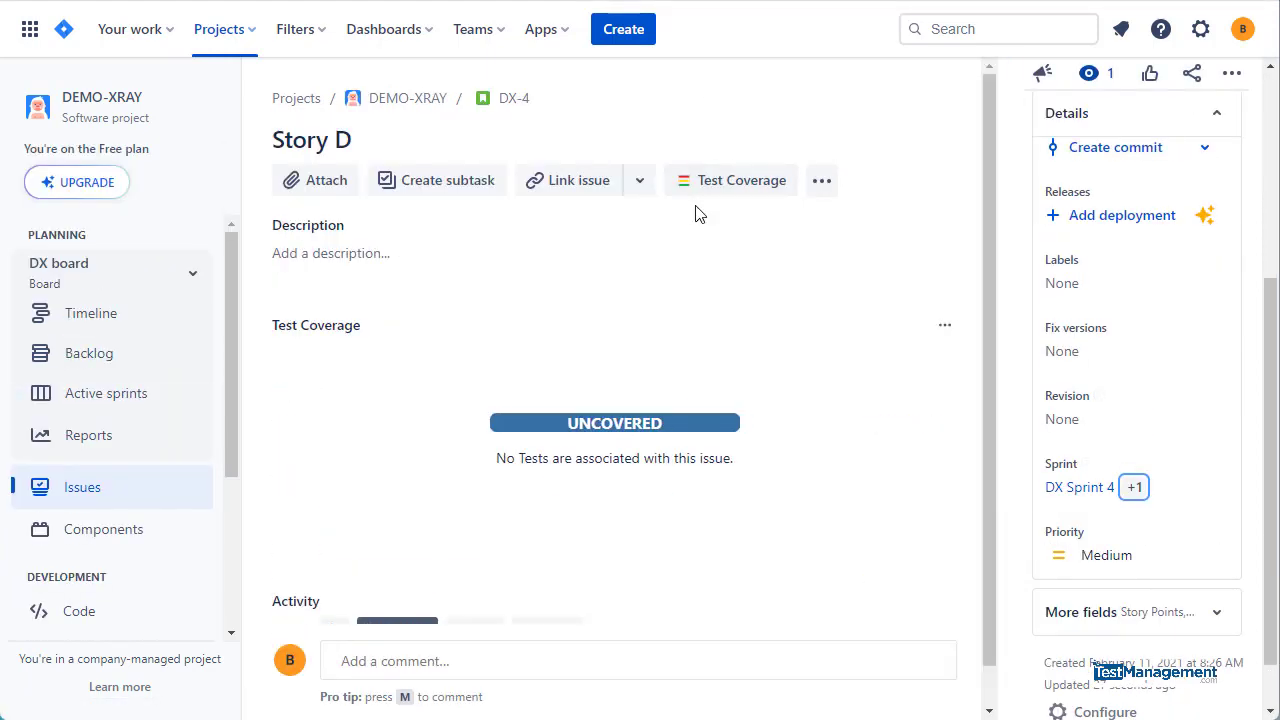
scroll(683, 263, "down", 2)
left_click(482, 592)
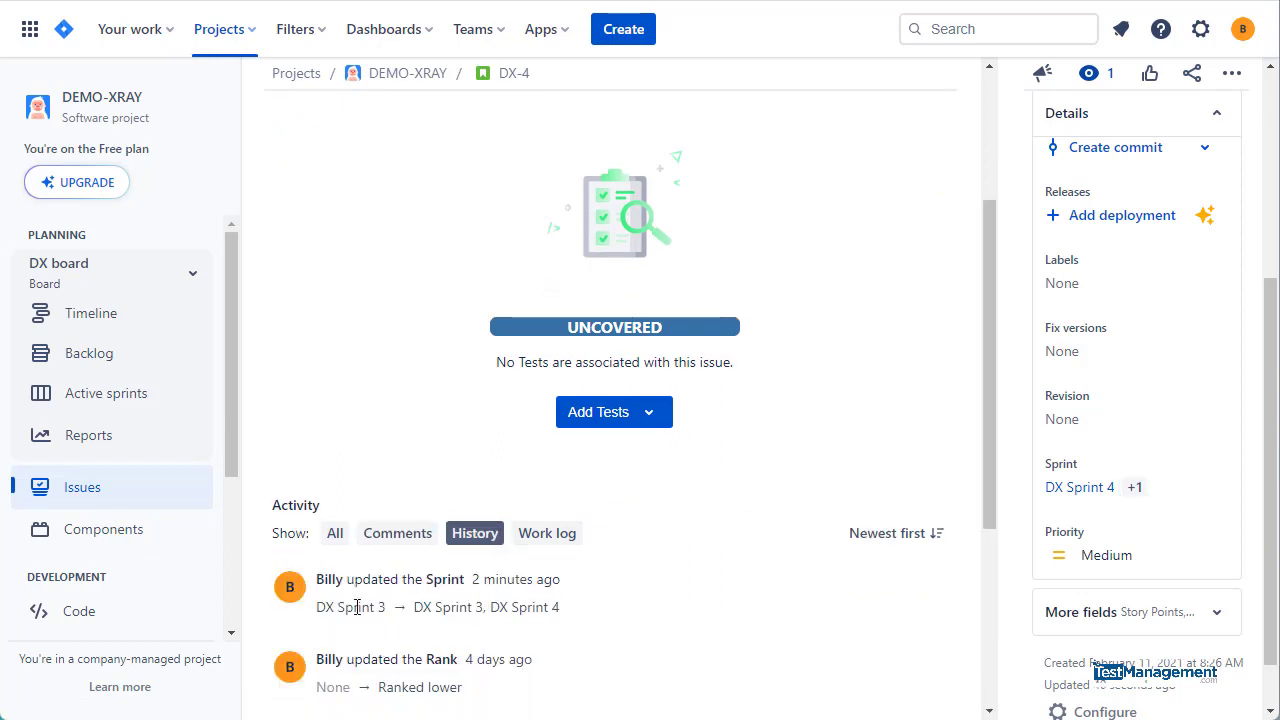
double_click(533, 603)
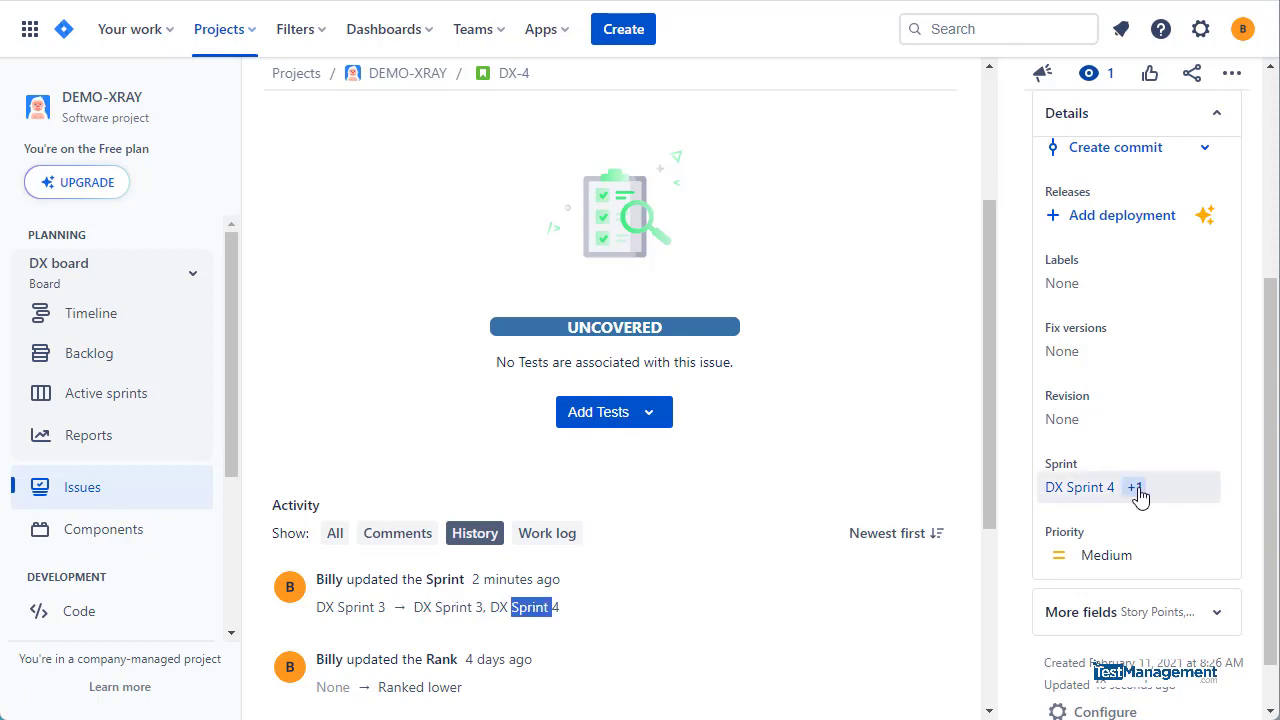
mouse_move(1140, 497)
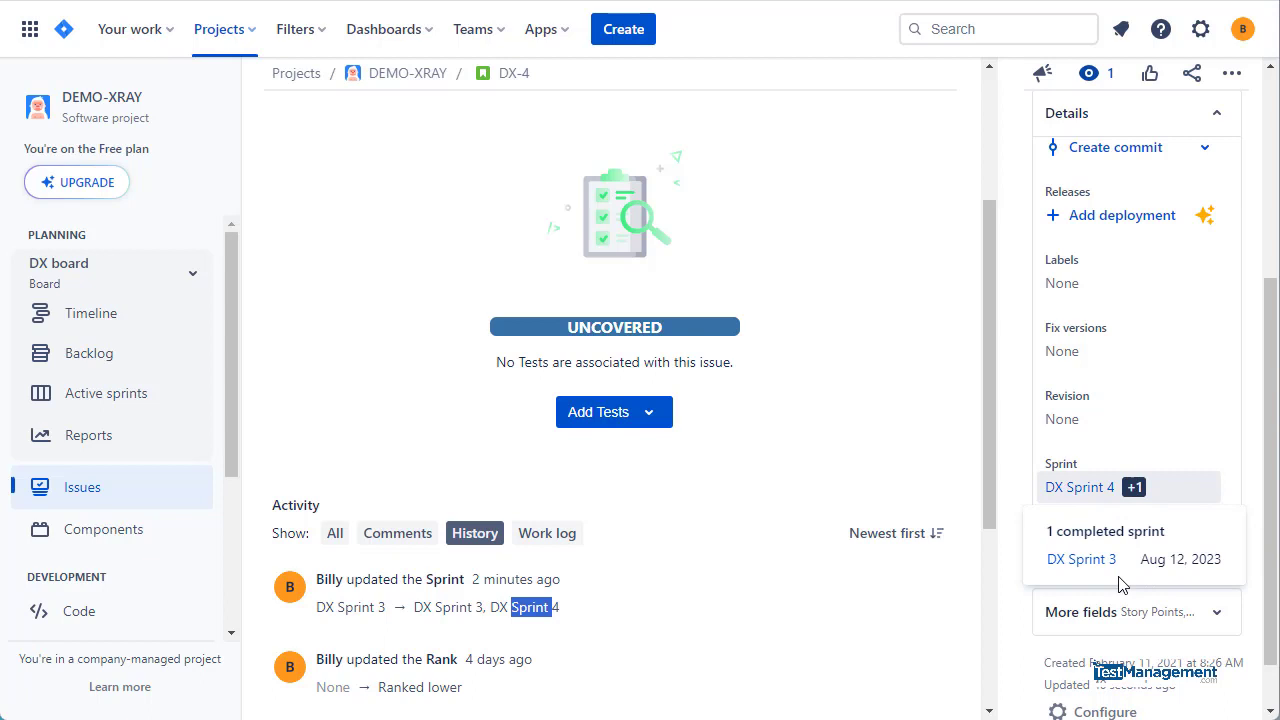
- Return to the DX board's backlog and start DX Sprint 4
left_click(1080, 487)
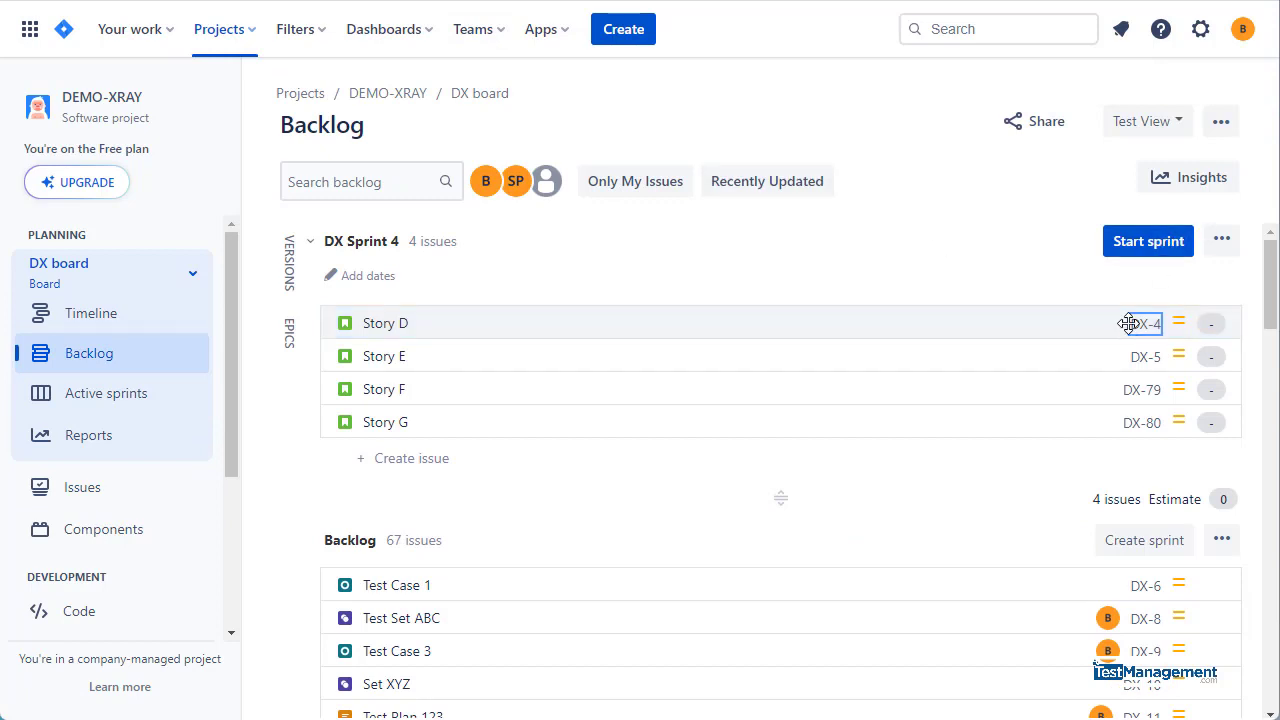
left_click(1153, 245)
left_click(797, 650)
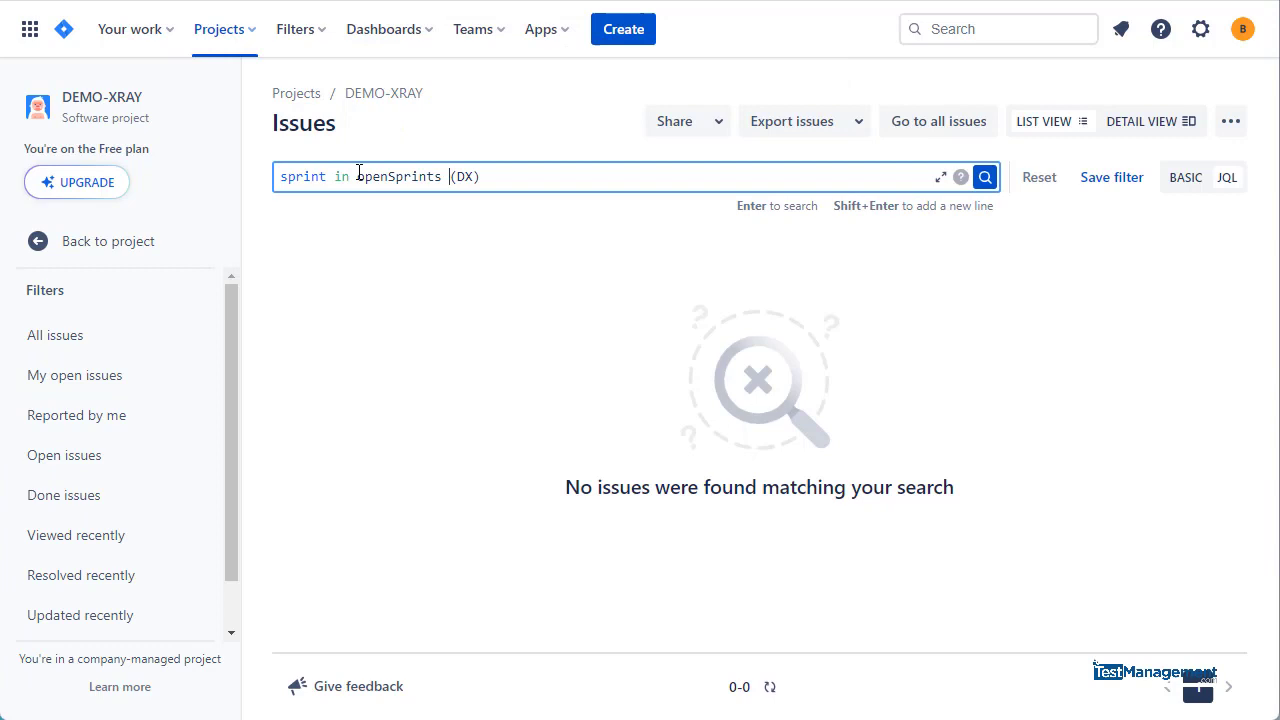
- In the issue search, change openSprints to closedSprints and run the query sprint in closedSprints (DX)
left_click(362, 178)
key("shift+Right")
key("shift+Right")
key("shift+Right")
key("shift+Right")
key("shift+Right")
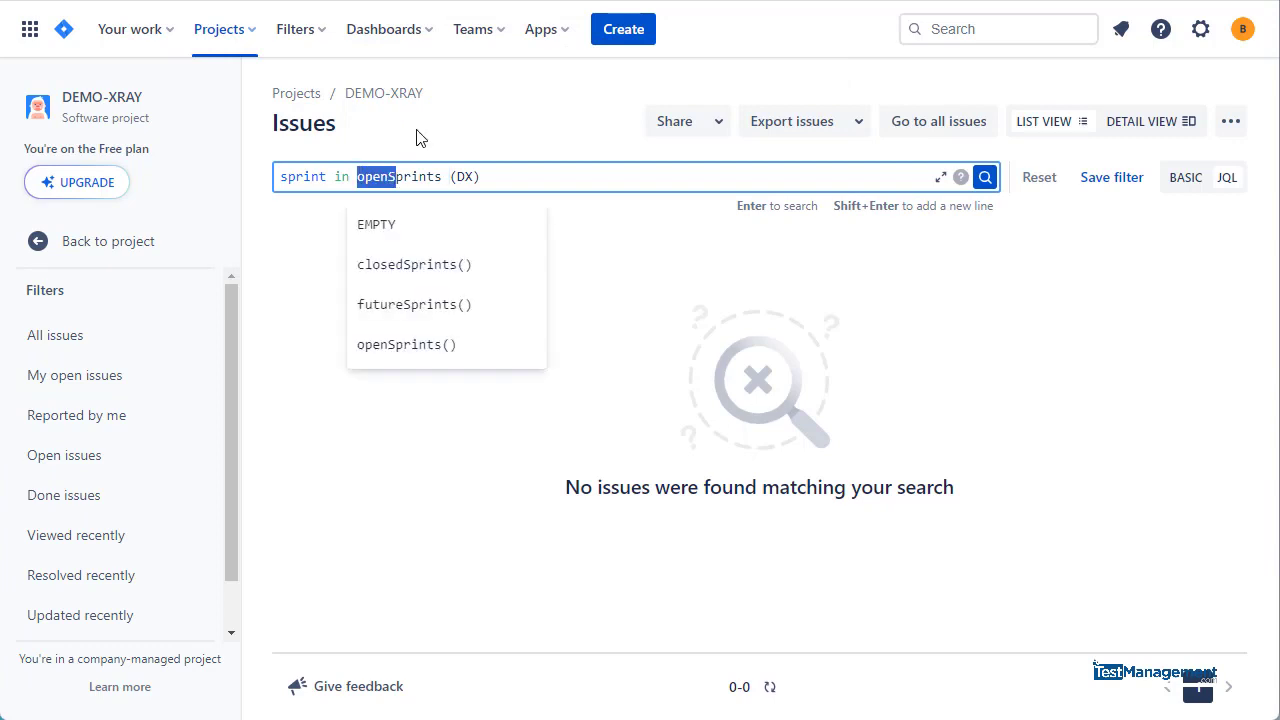
type("closedS")
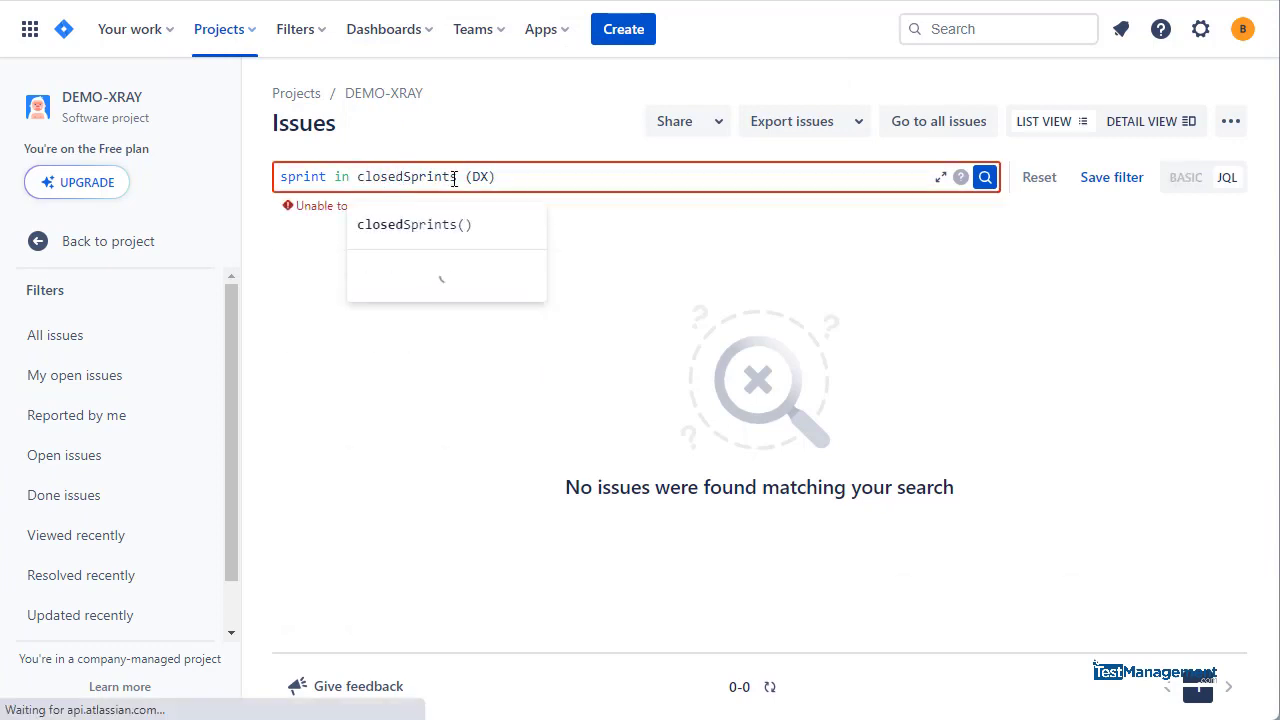
left_click_drag(498, 177, 253, 184)
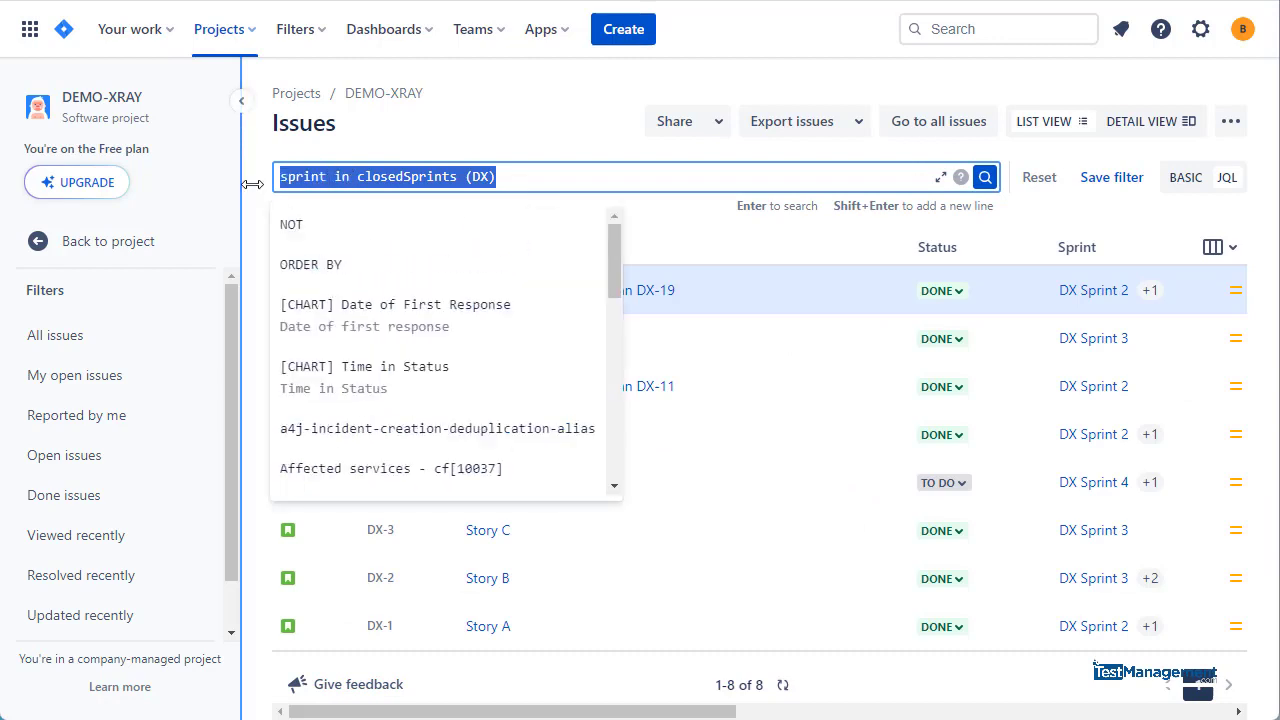
left_click(551, 156)
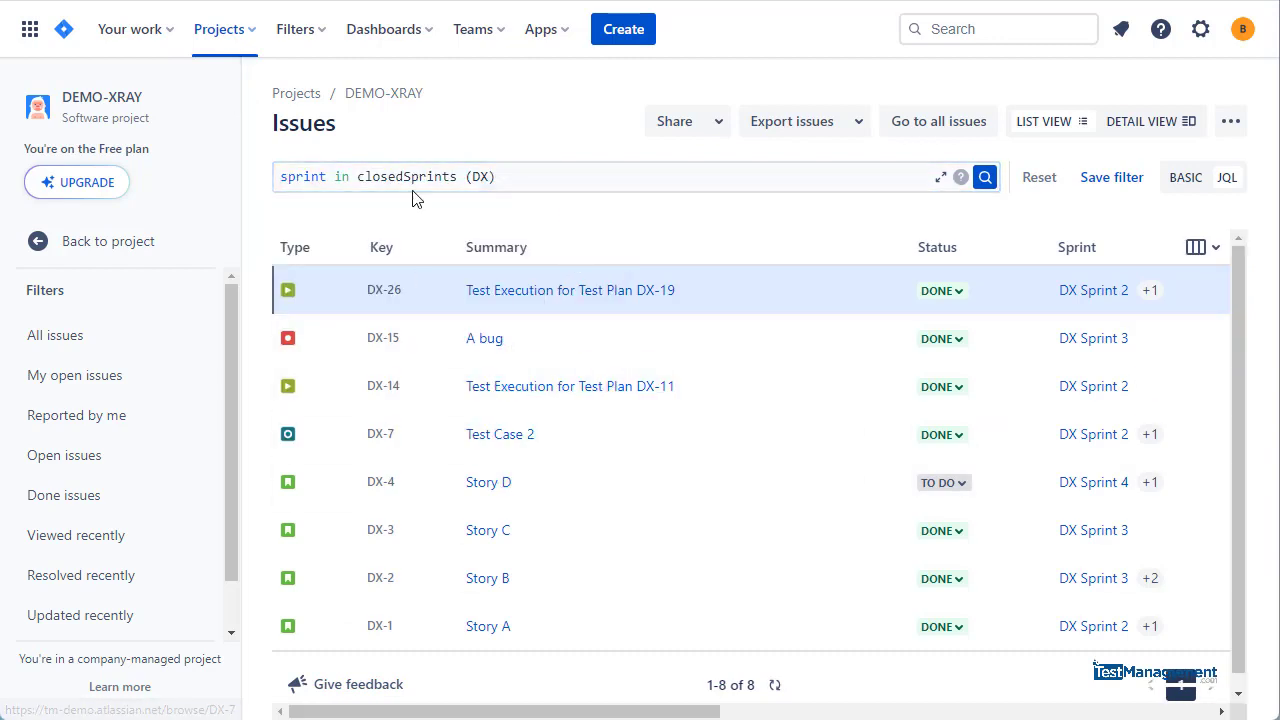
- Change closedSprints to openSprints and run the query sprint in openSprints (DX)
left_click(402, 178)
left_click(398, 176)
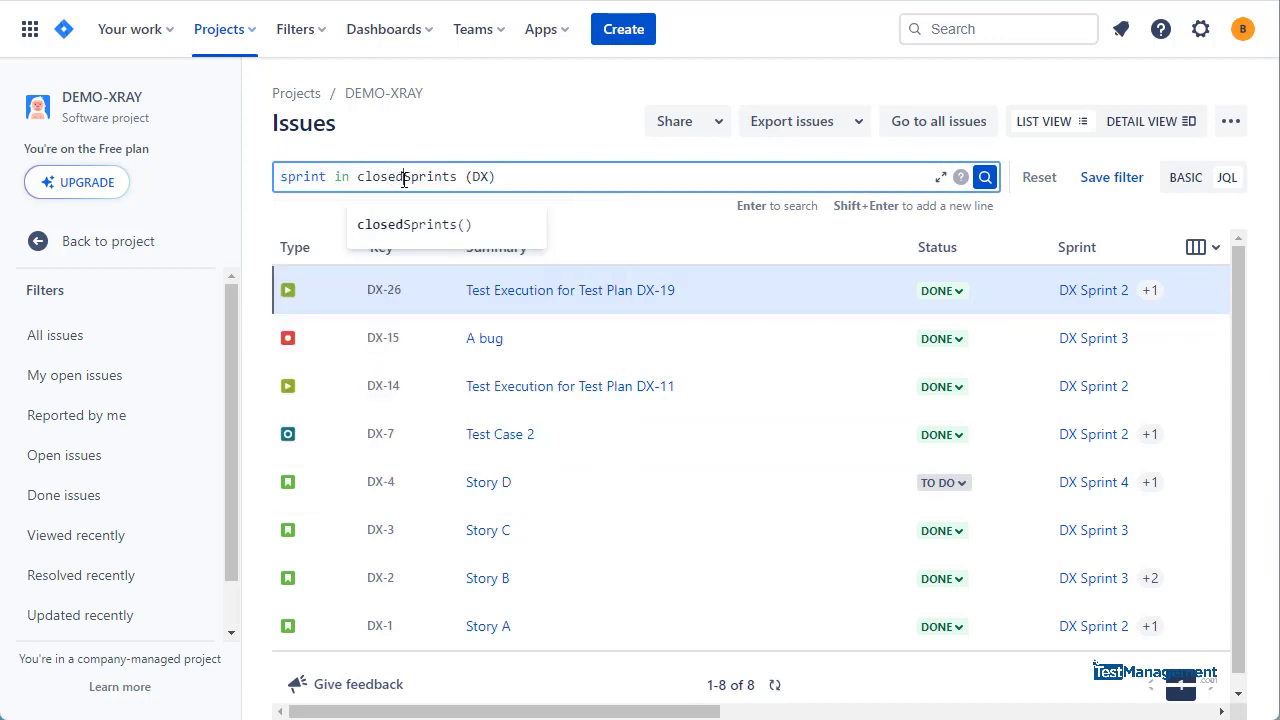
left_click_drag(404, 178, 358, 180)
type("open")
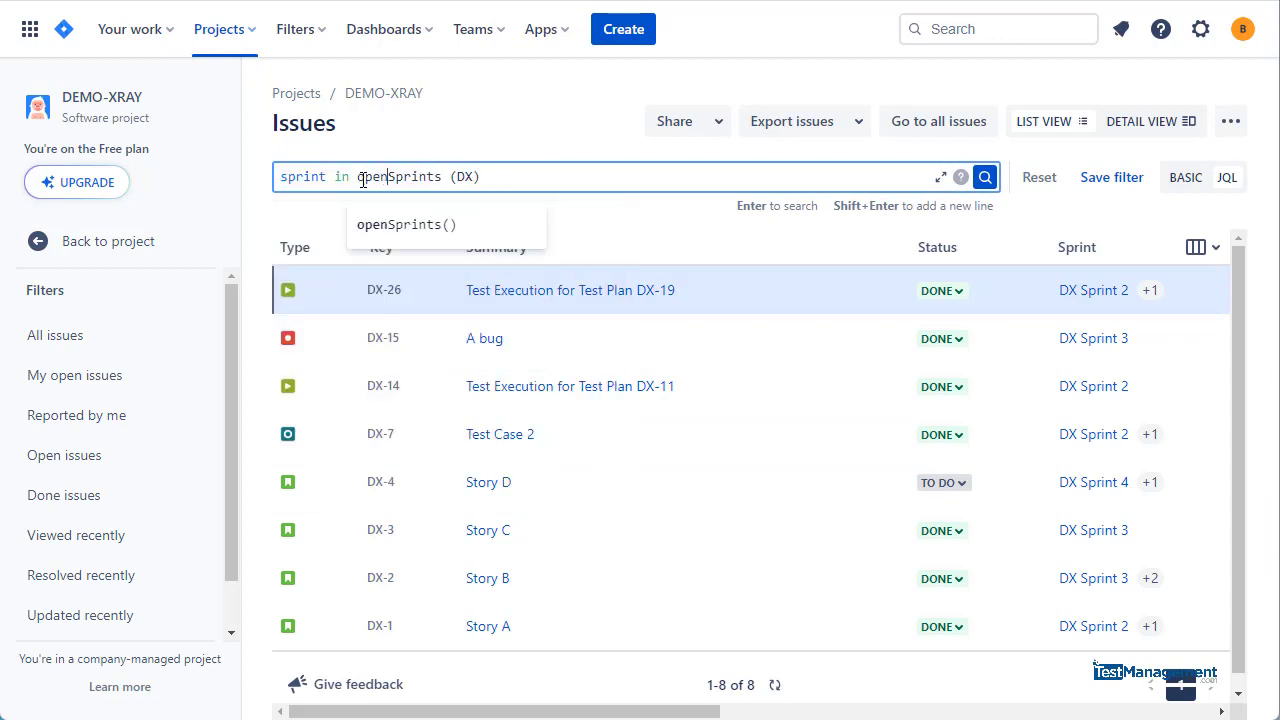
key("Return")
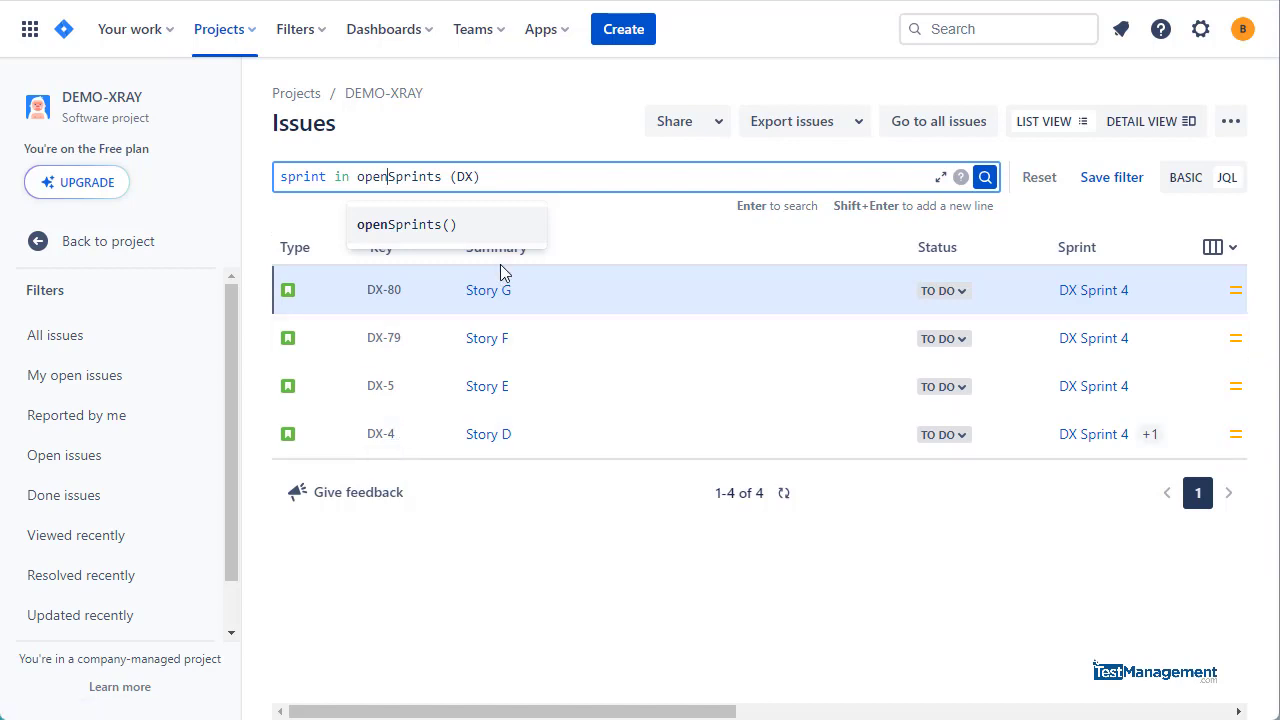
- Run the JQL query sprint in closedSprints (DX) and sprint not in openSprints()
left_click(522, 172)
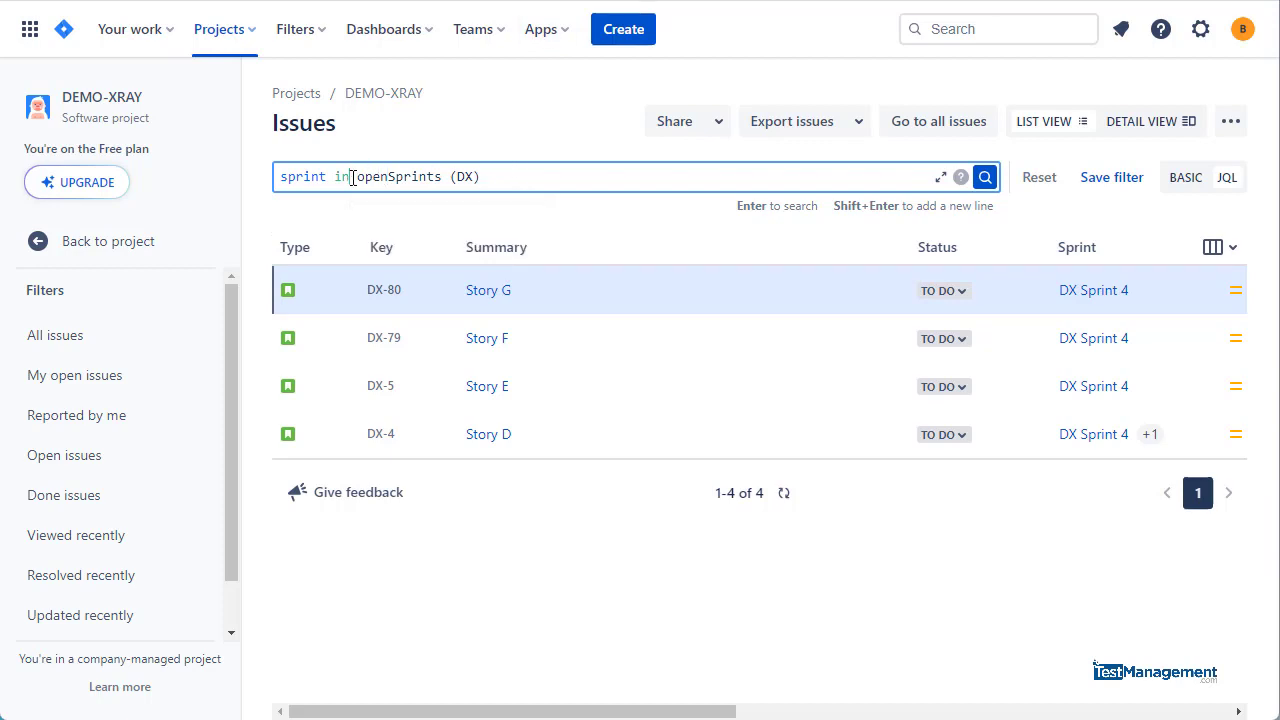
left_click_drag(357, 177, 389, 177)
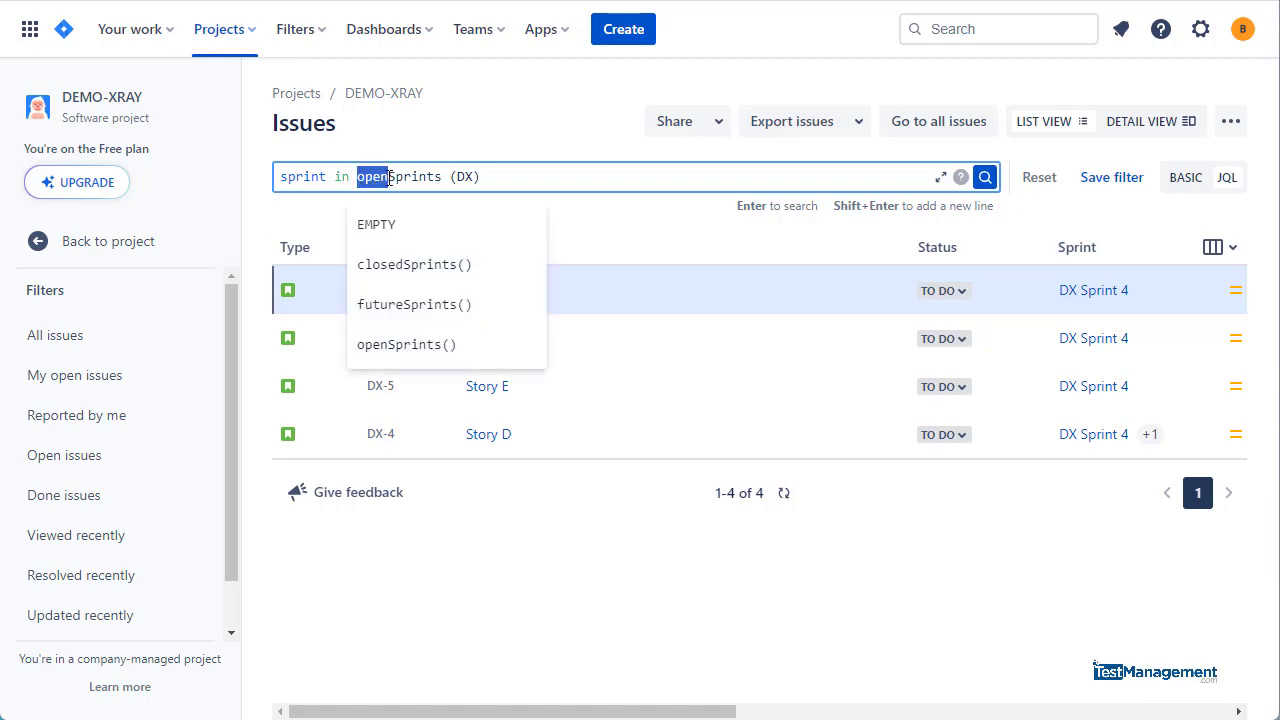
type("closedSprints")
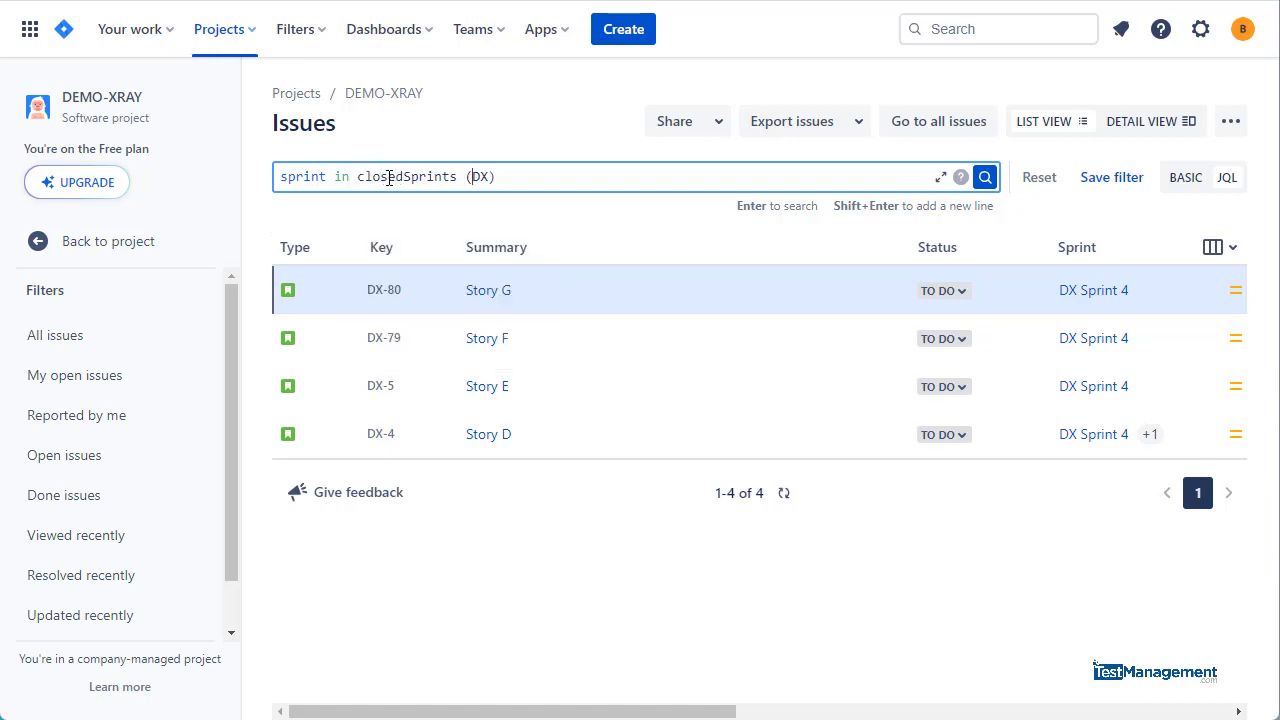
type(" (DX) and s")
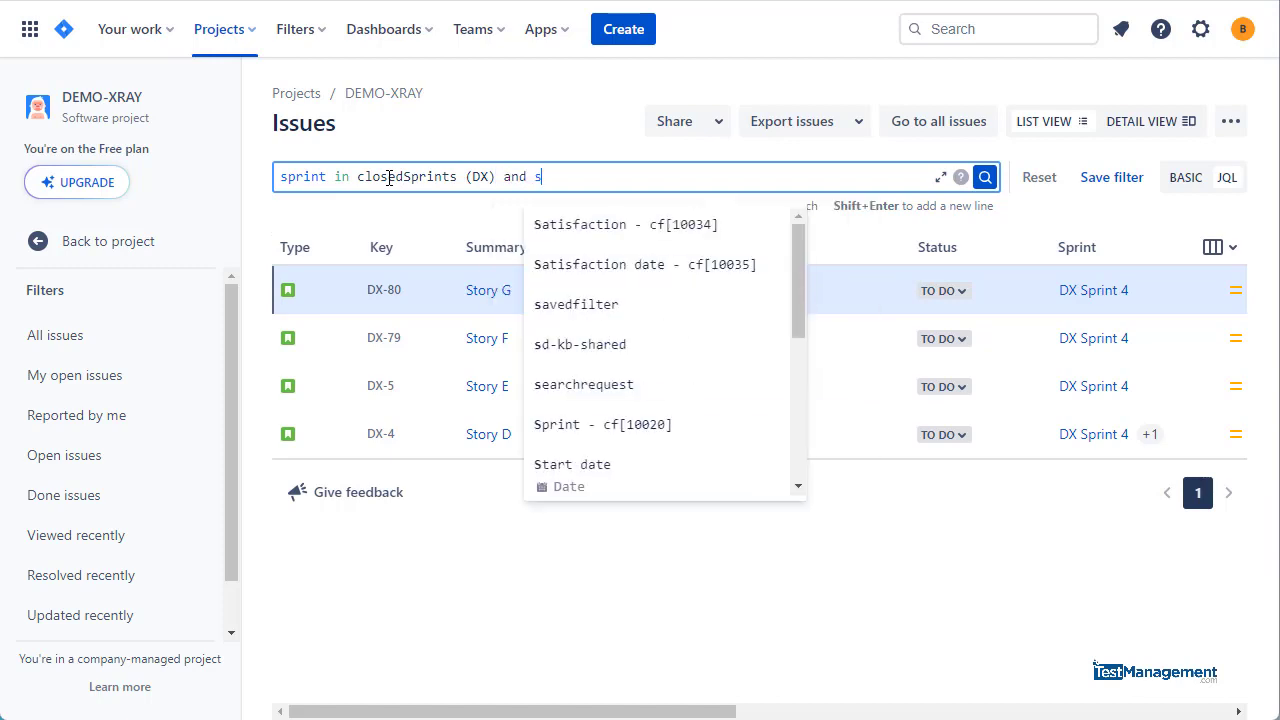
type("print not in op")
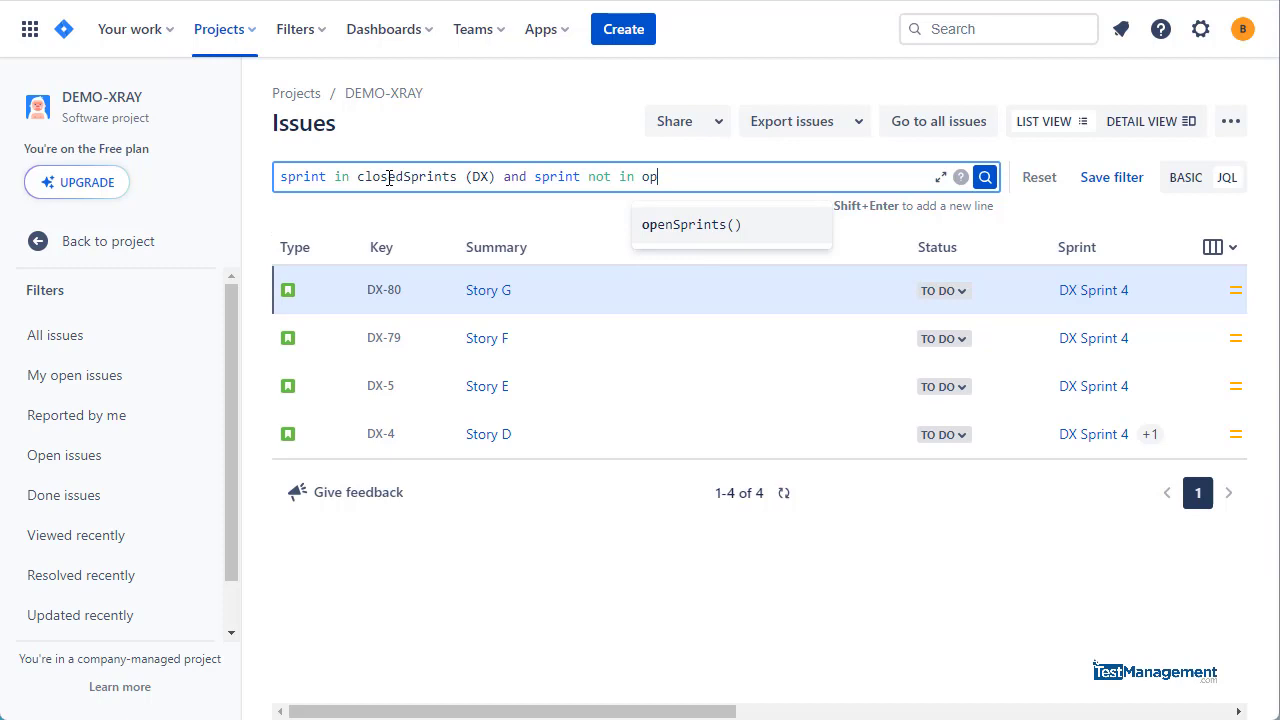
key("Return")
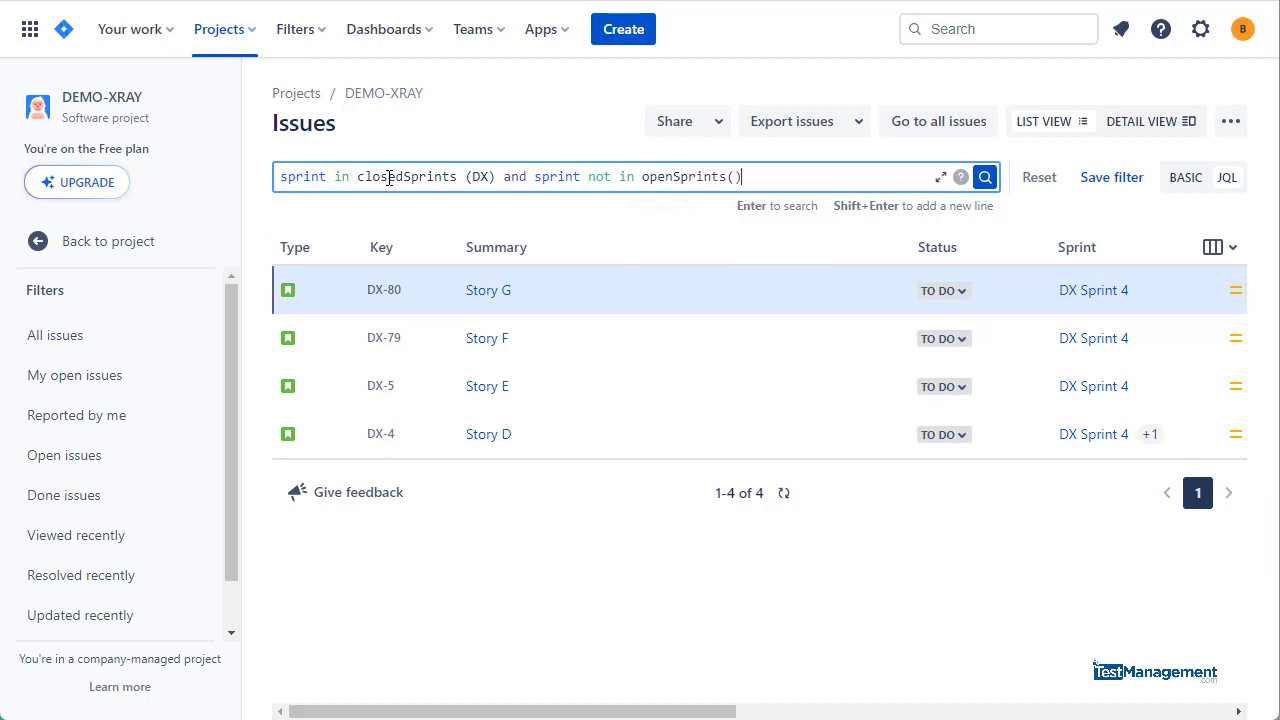
key("Return")
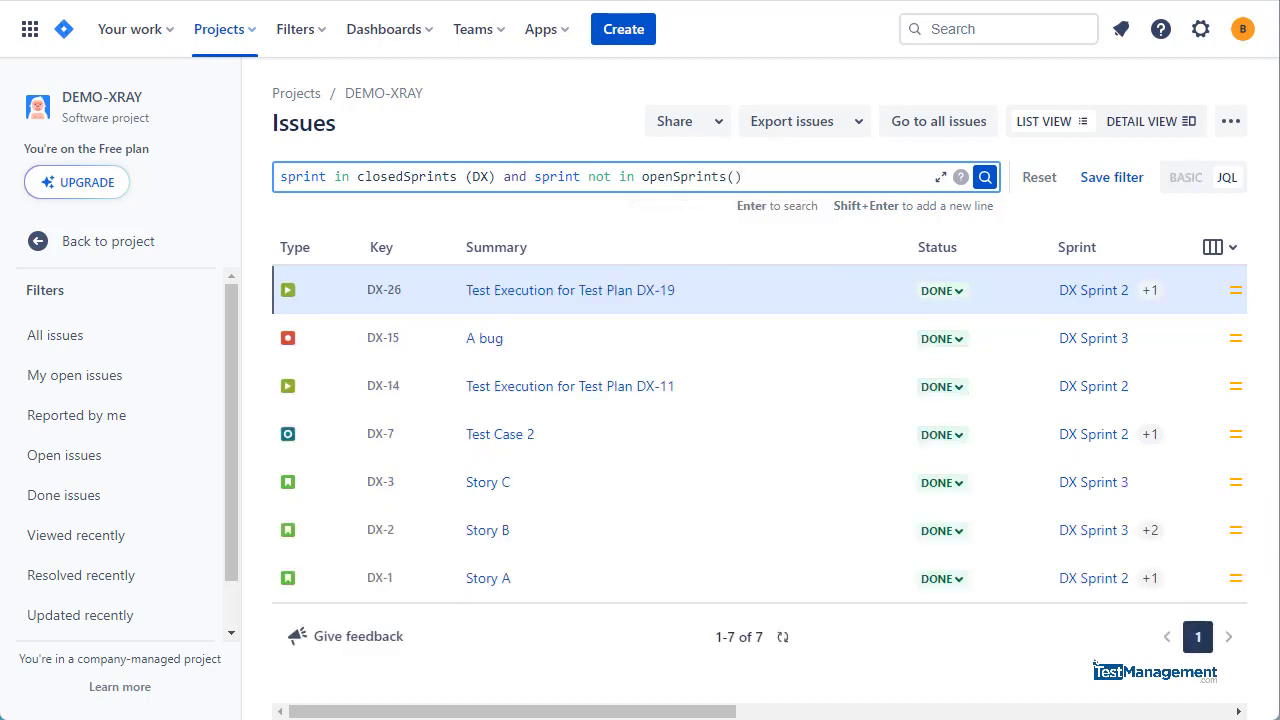